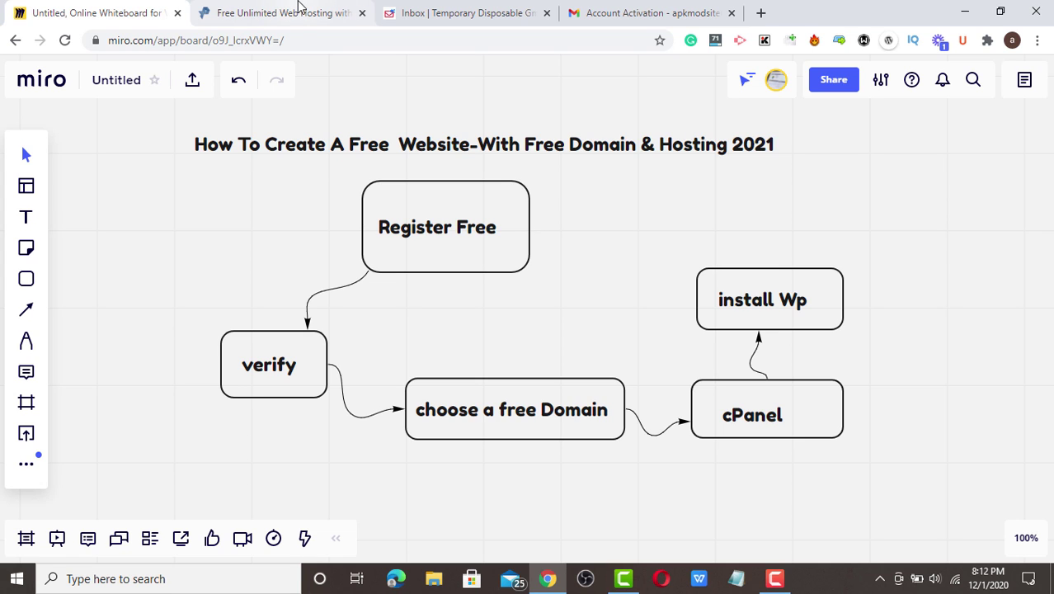
- Switch to the ProFreeHost tab and open its free account registration page
left_click(300, 10)
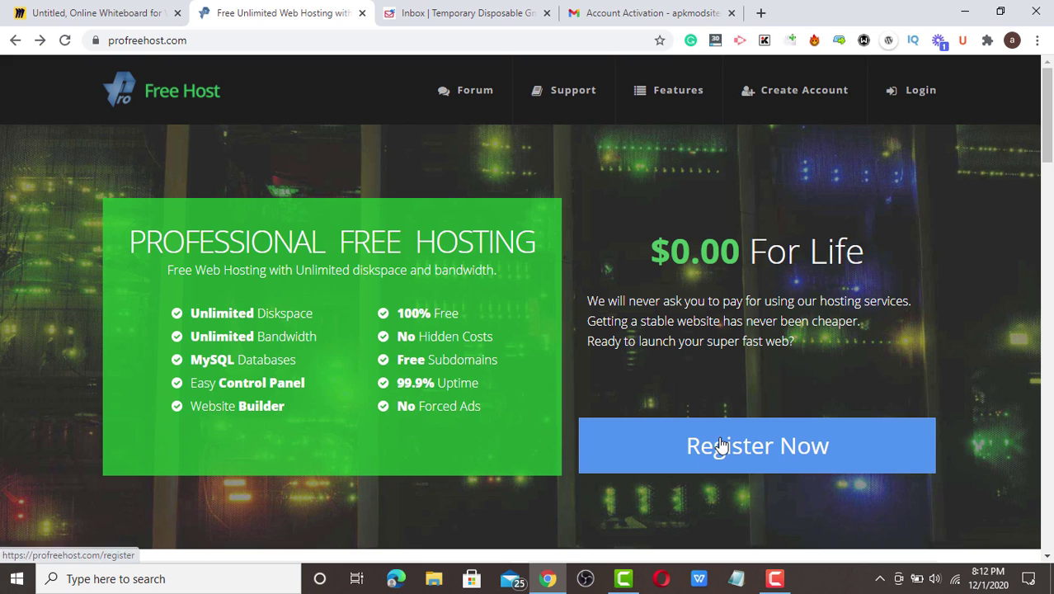
left_click(753, 463)
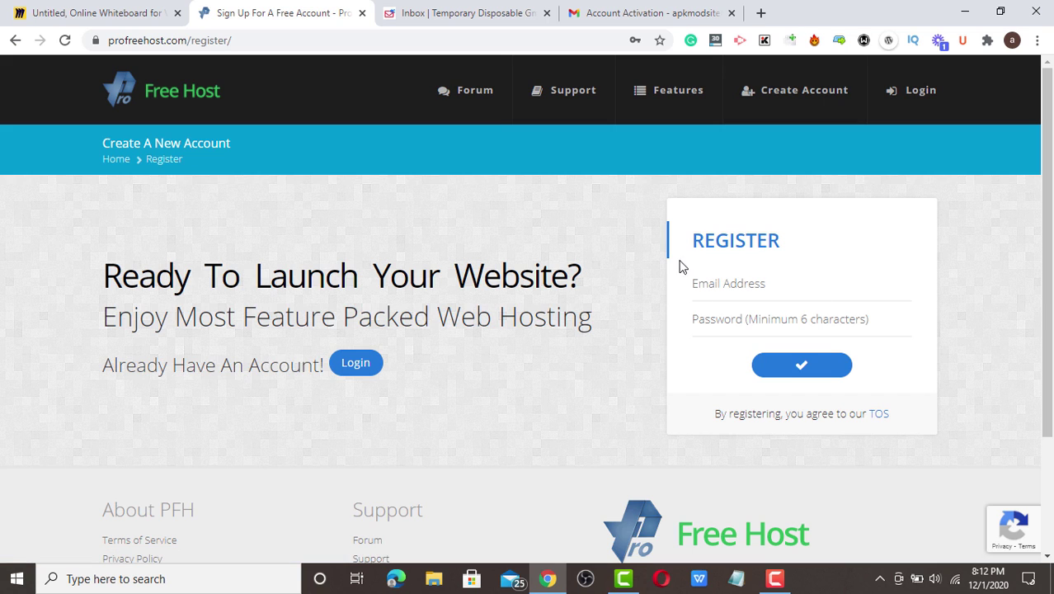
- Copy the Gmailnator temporary address into the registration form's Email field
left_click(423, 14)
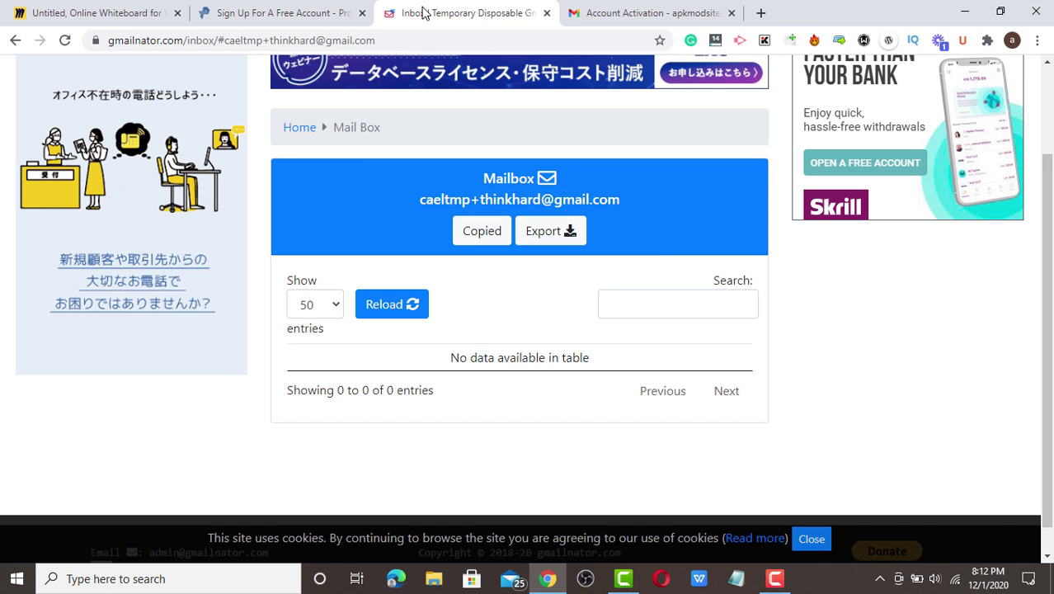
left_click(480, 236)
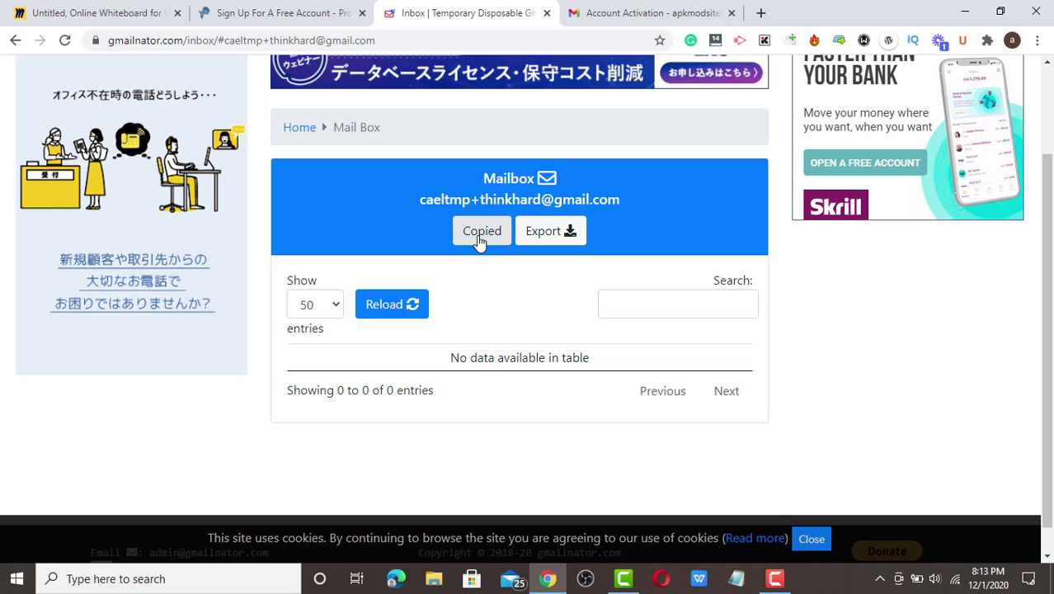
left_click(222, 10)
left_click(721, 268)
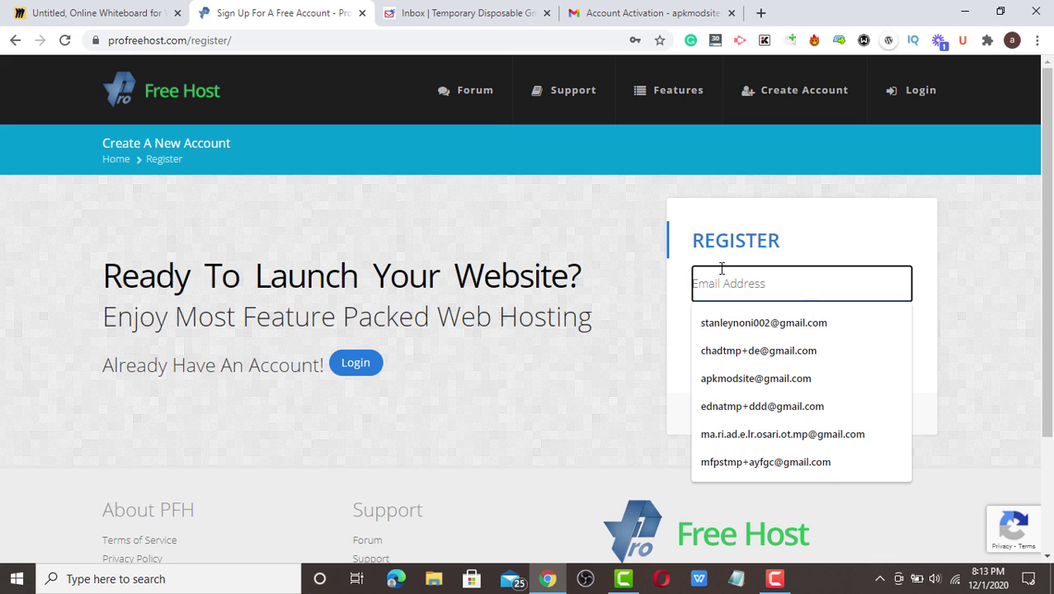
key("ctrl+v")
- Enter an account password and submit the ProFreeHost registration
left_click(755, 315)
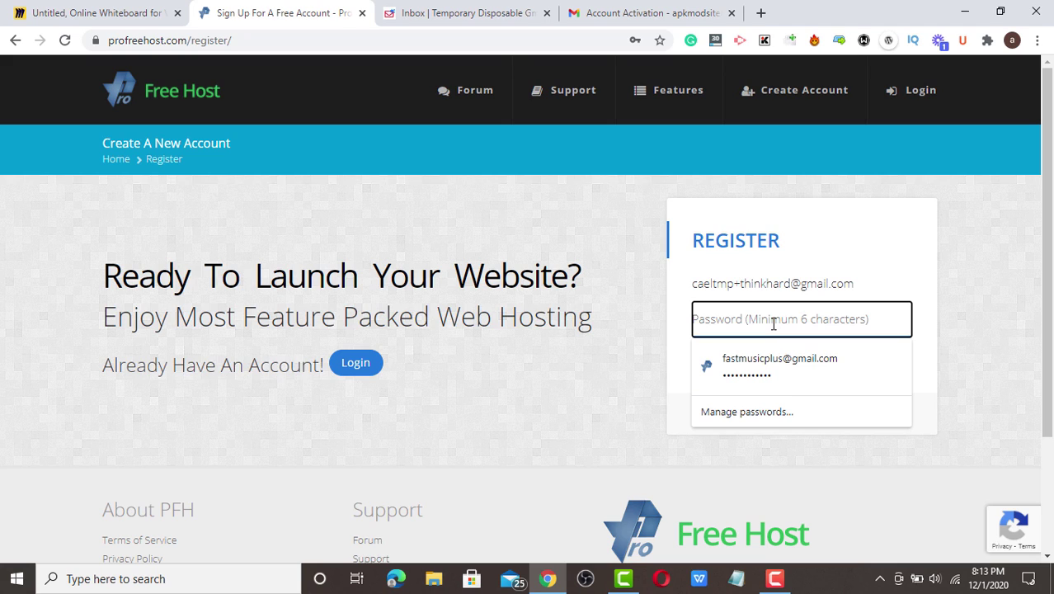
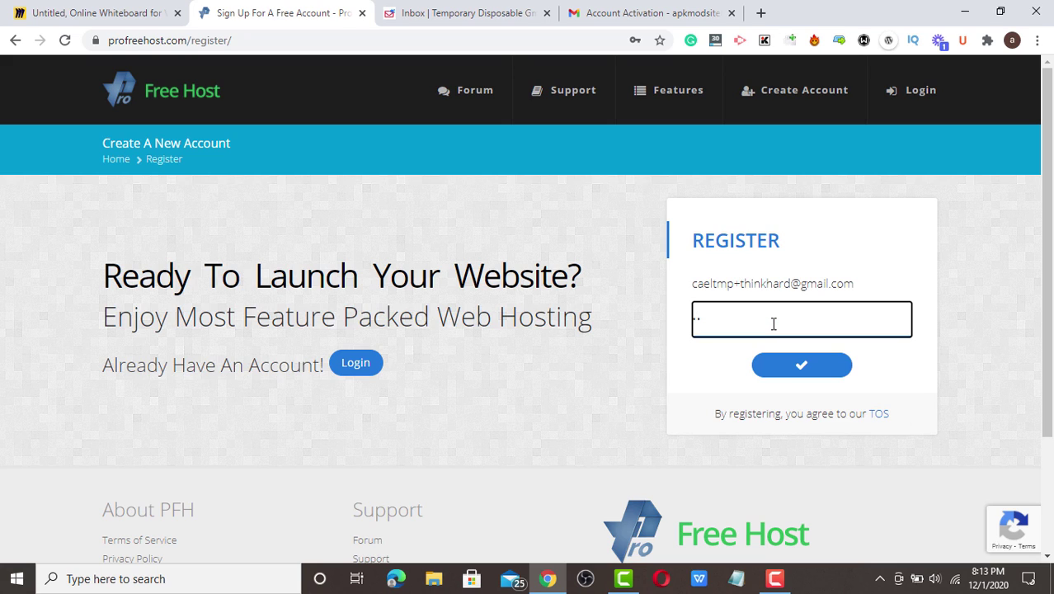
key("BackSpace")
key("BackSpace")
key("BackSpace")
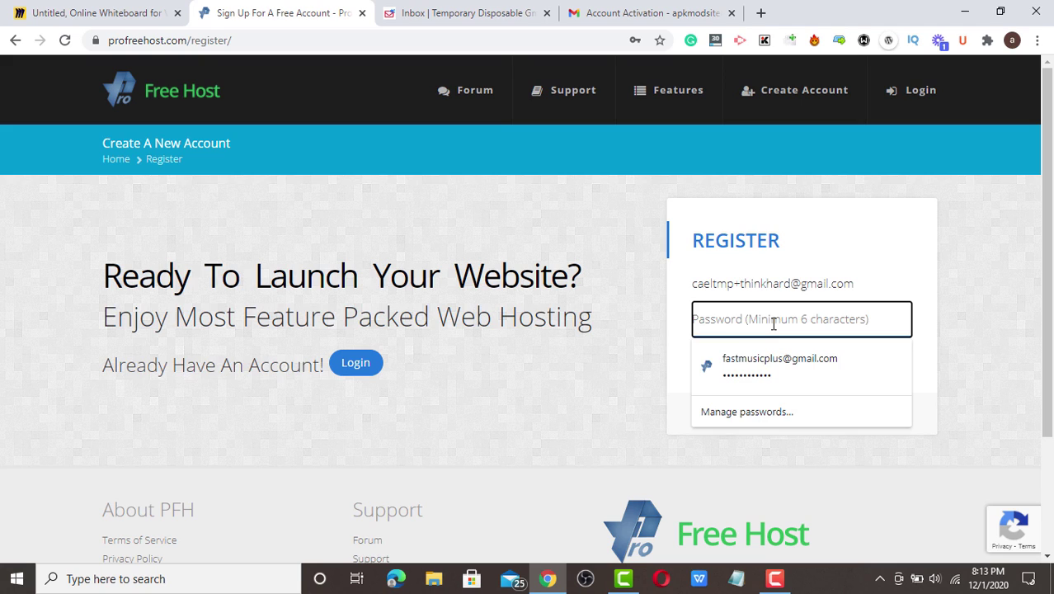
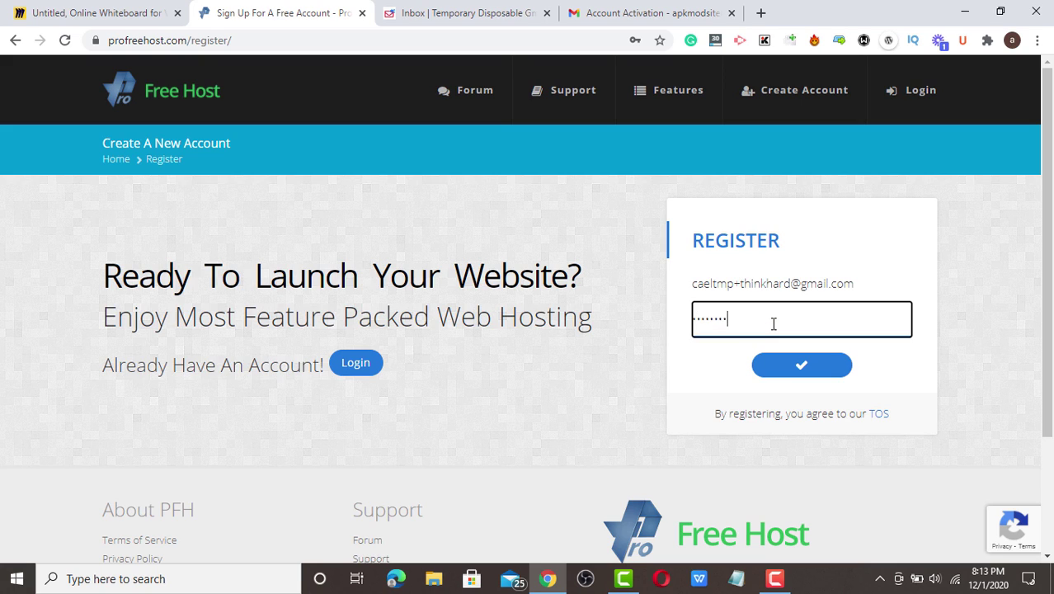
left_click(801, 366)
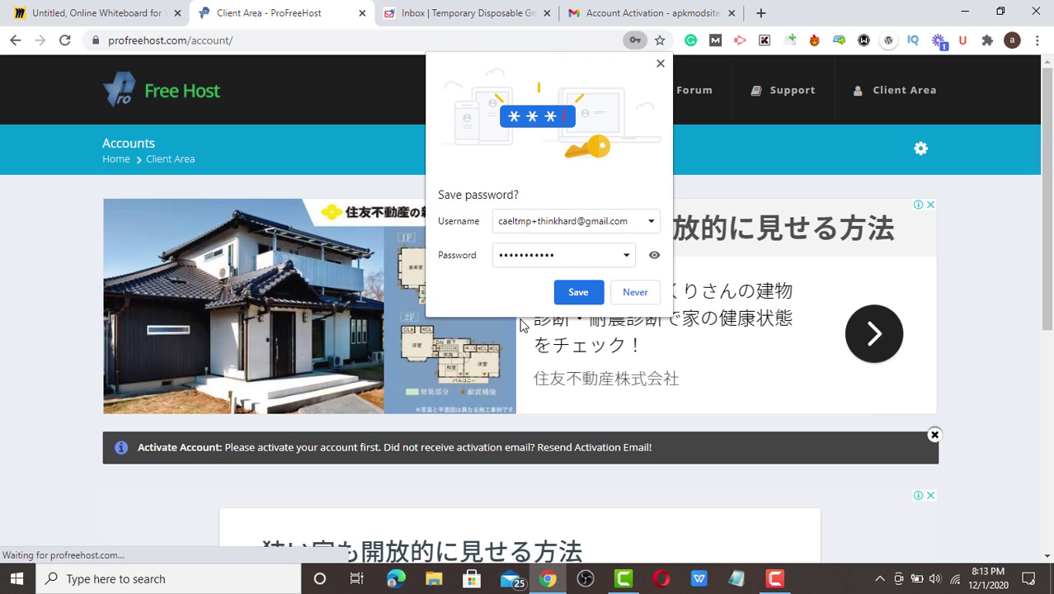
- Save the new password in Chrome and refresh the Gmailnator inbox for the activation mail
left_click(582, 289)
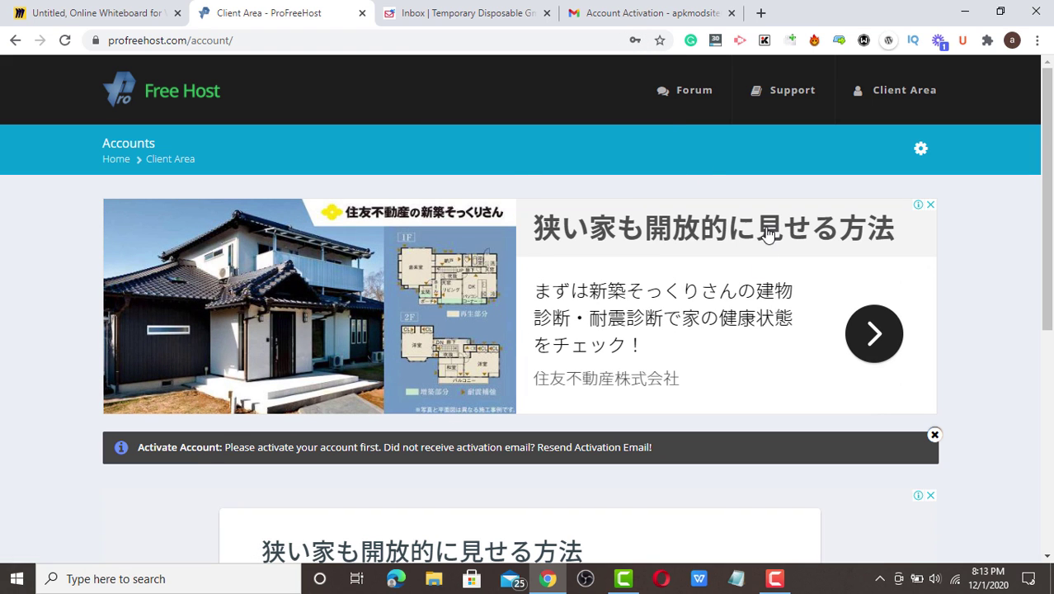
left_click(452, 12)
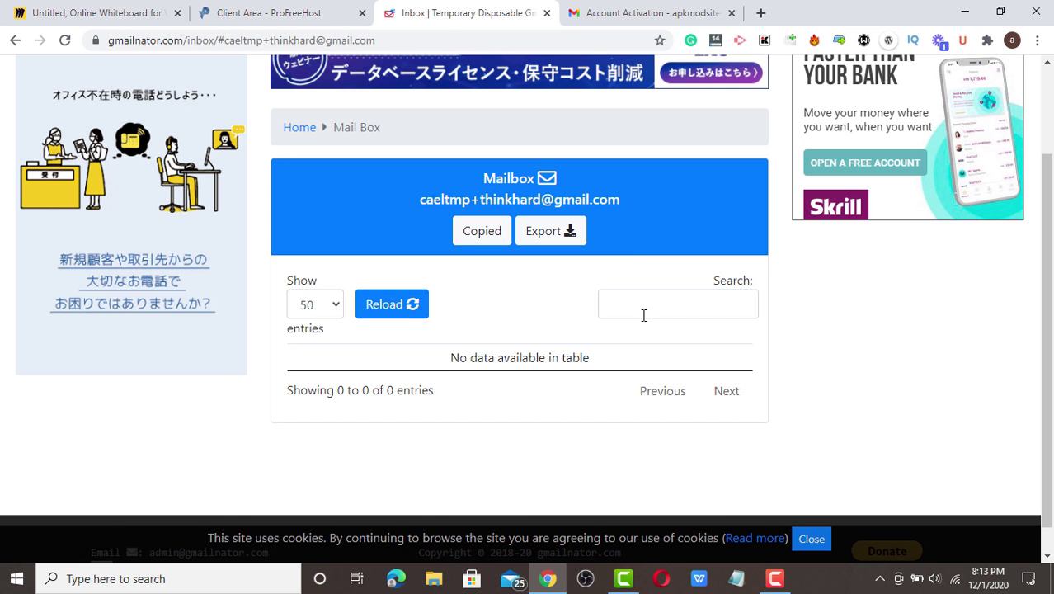
left_click(397, 305)
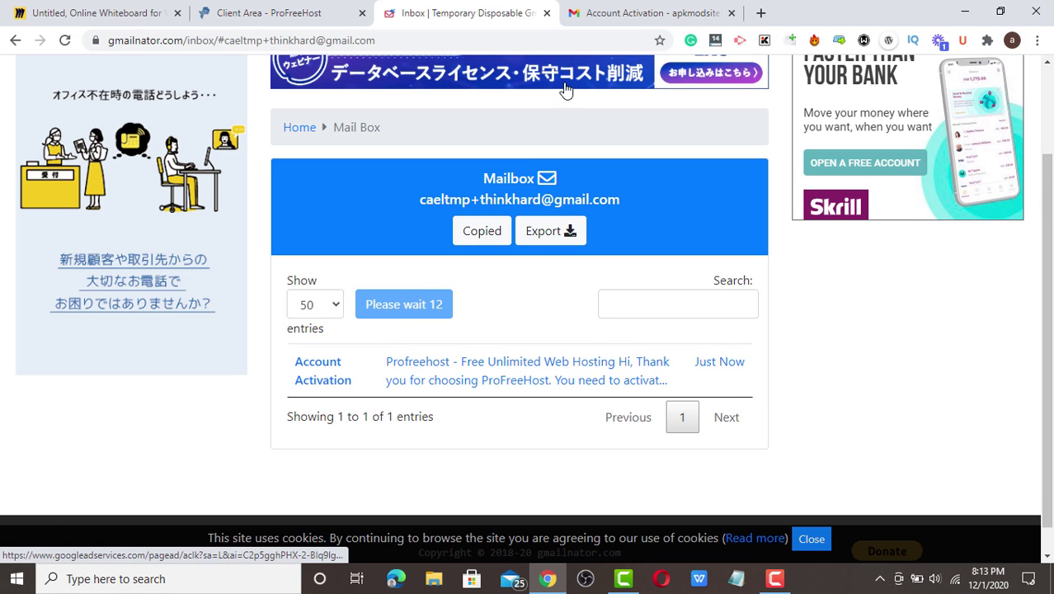
left_click(608, 10)
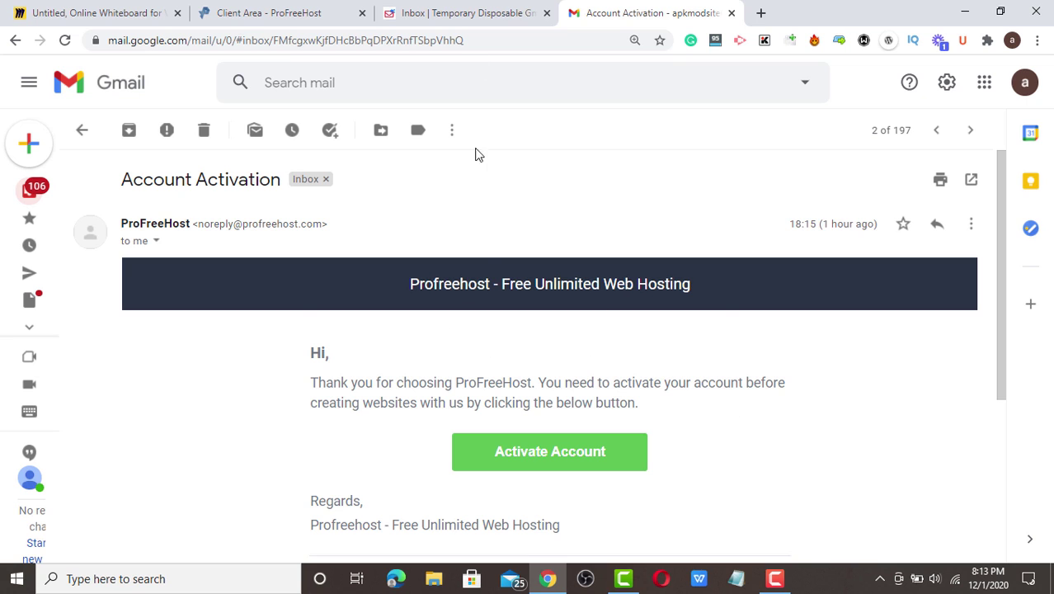
left_click(462, 13)
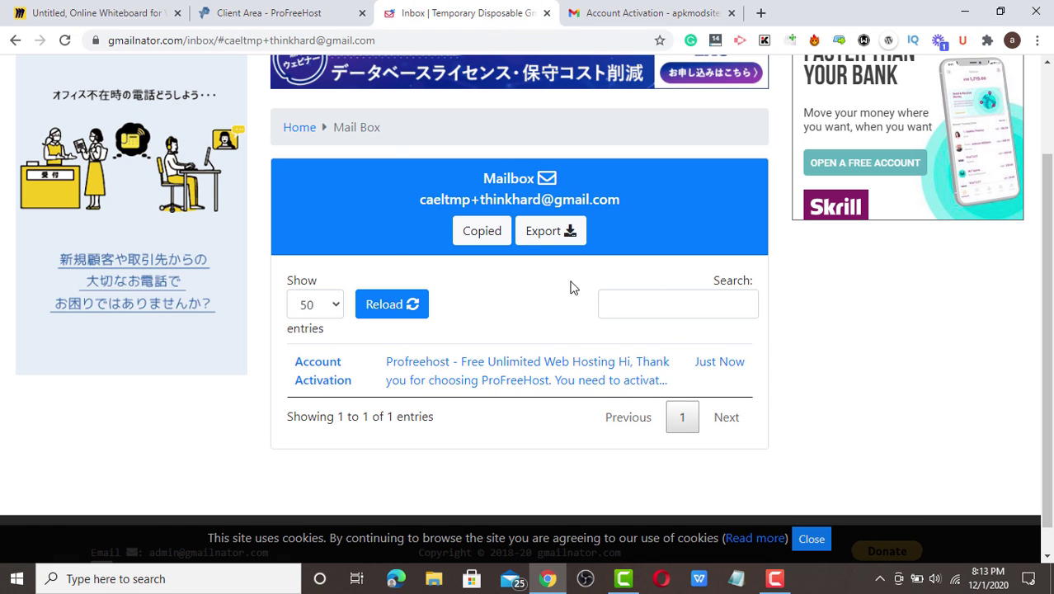
- Open the Account Activation email and follow its Activate Account link in a new tab
left_click(551, 370)
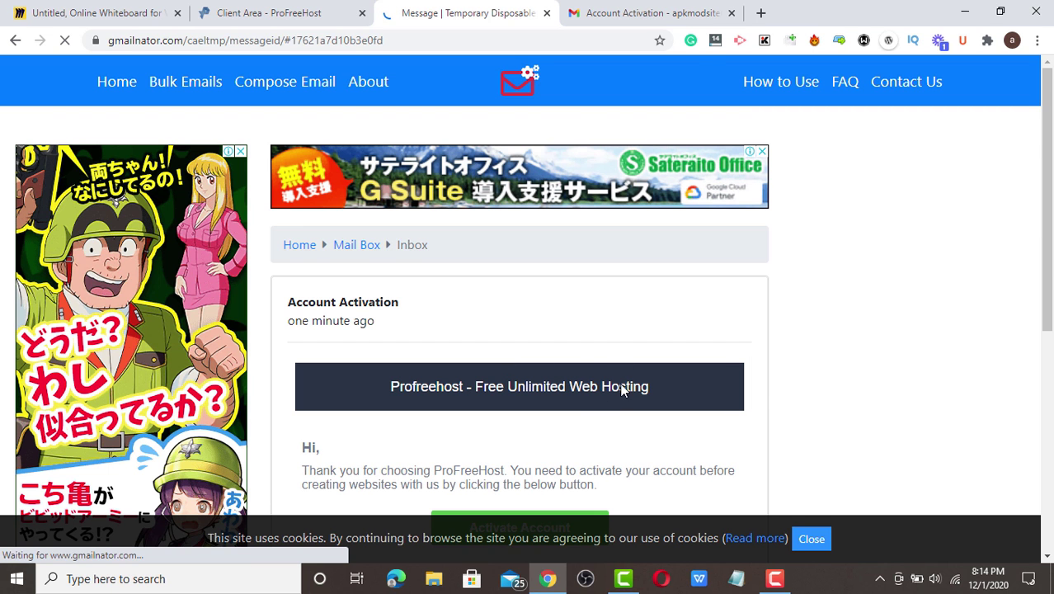
scroll(1045, 274, "down", 1)
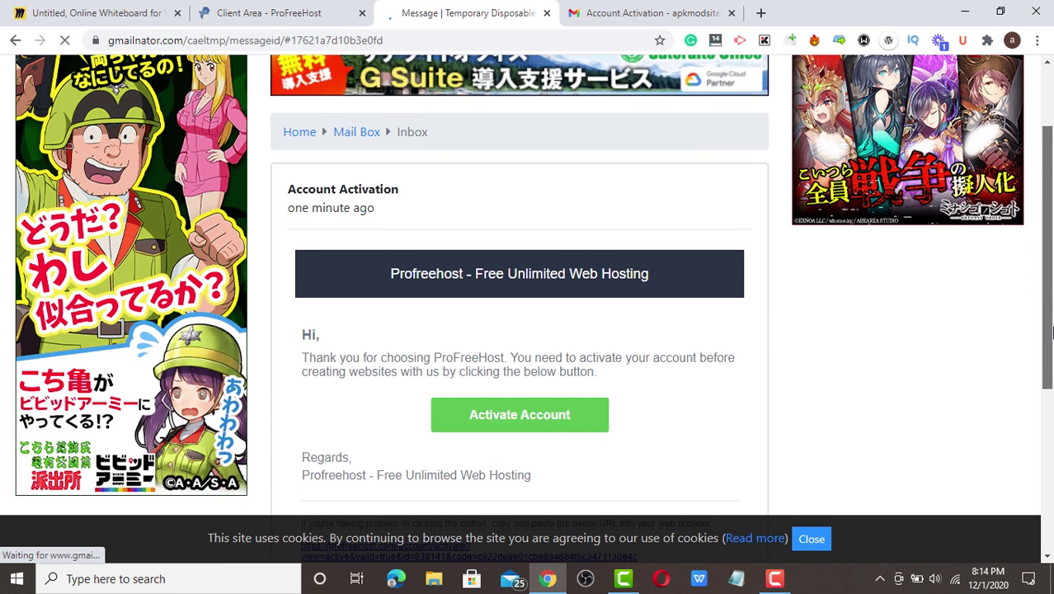
right_click(513, 420)
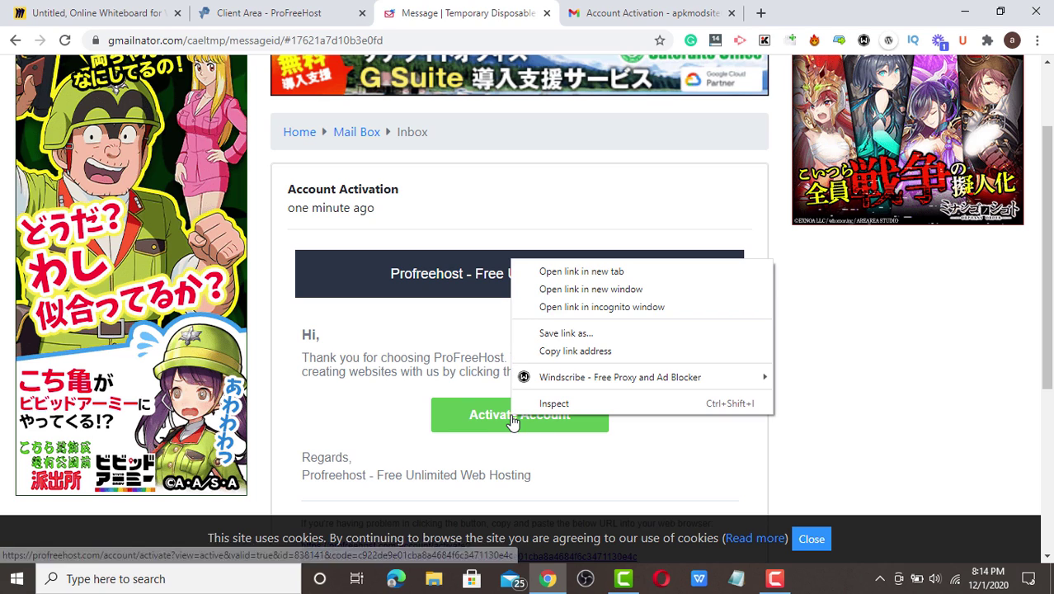
left_click(554, 272)
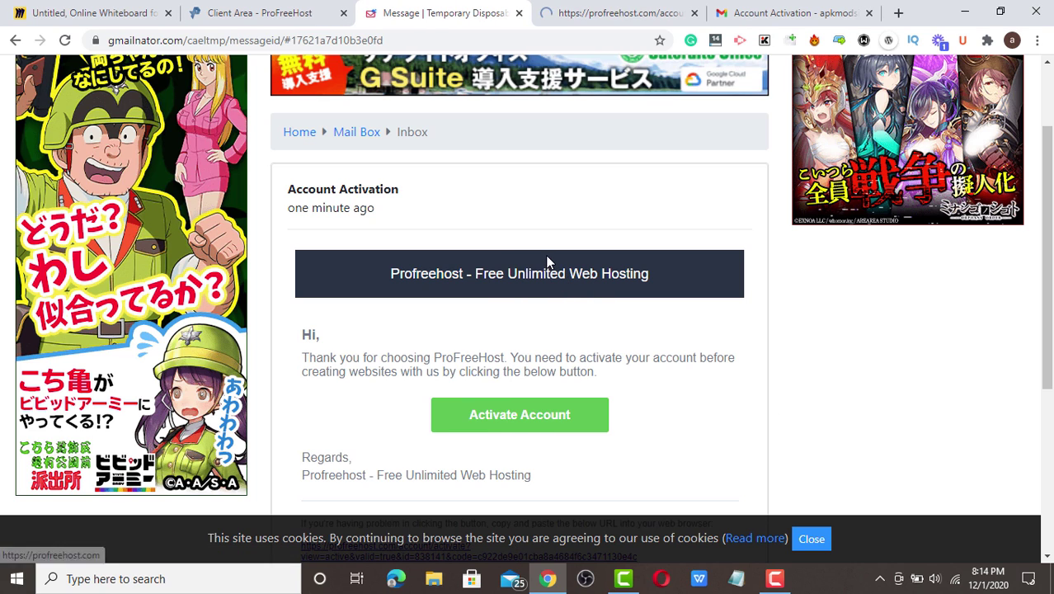
left_click(592, 8)
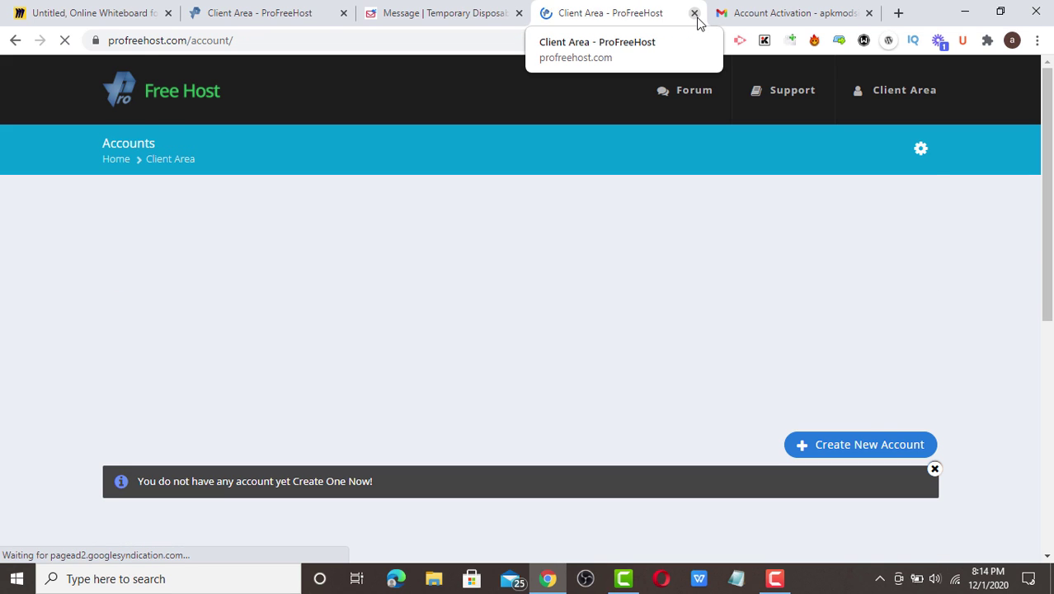
- Close the extra tab, reload the activated Client Area, and open the Create New Website form
left_click(696, 15)
left_click(286, 10)
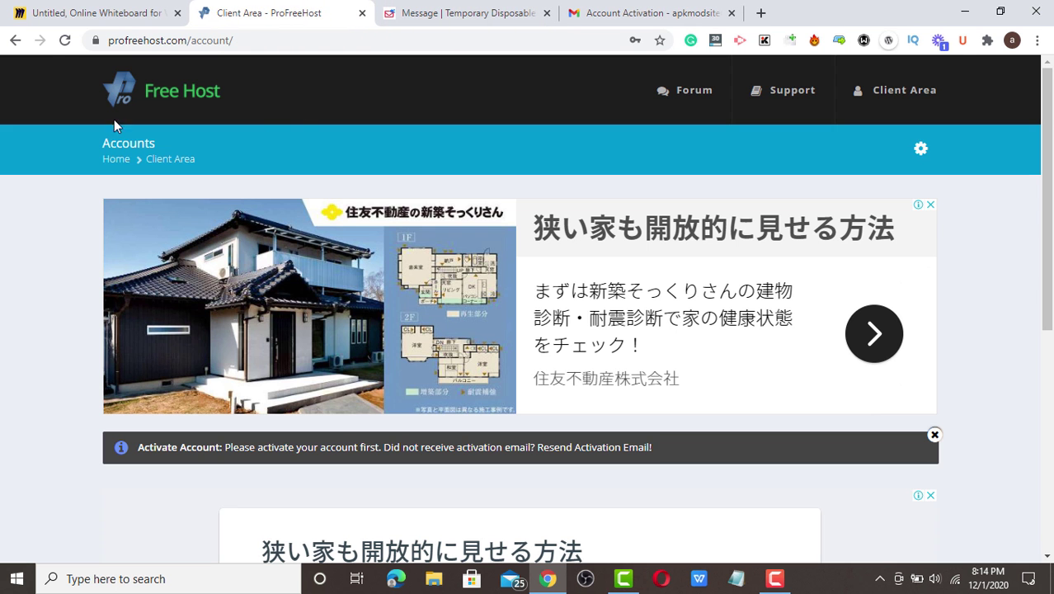
left_click(63, 40)
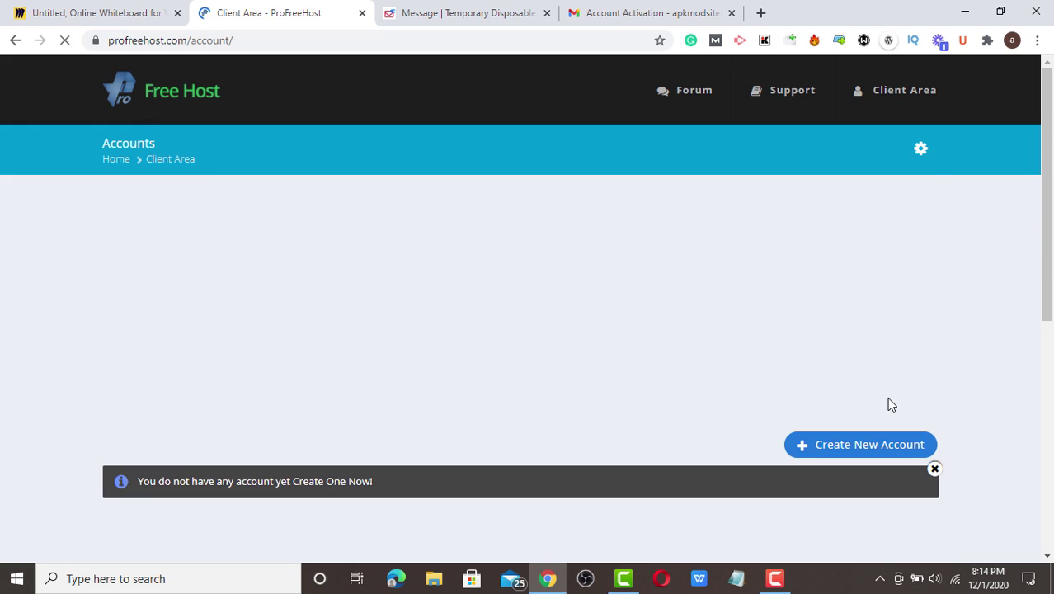
left_click(1049, 332)
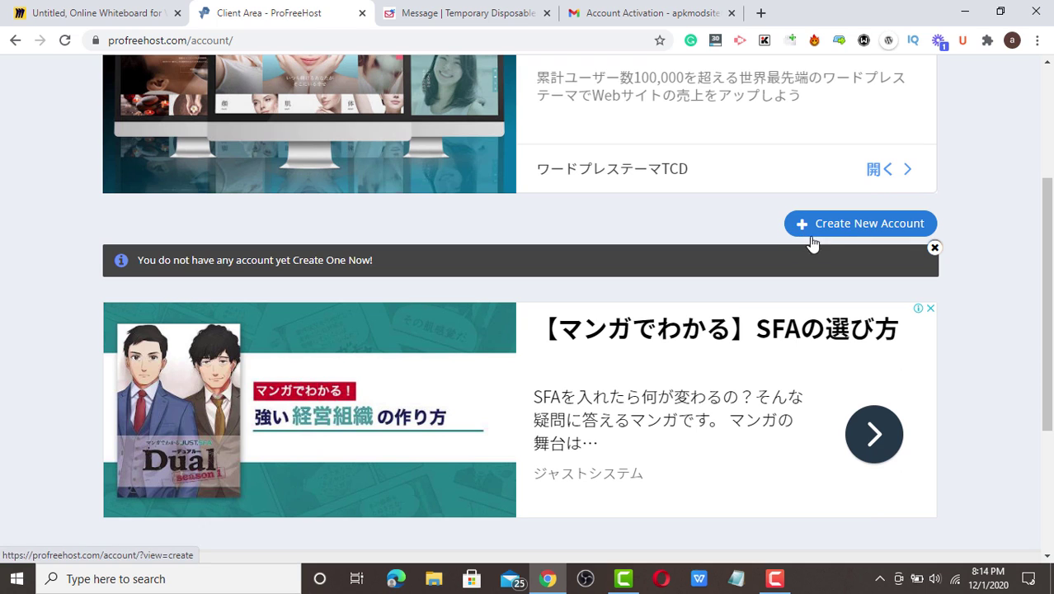
left_click(883, 235)
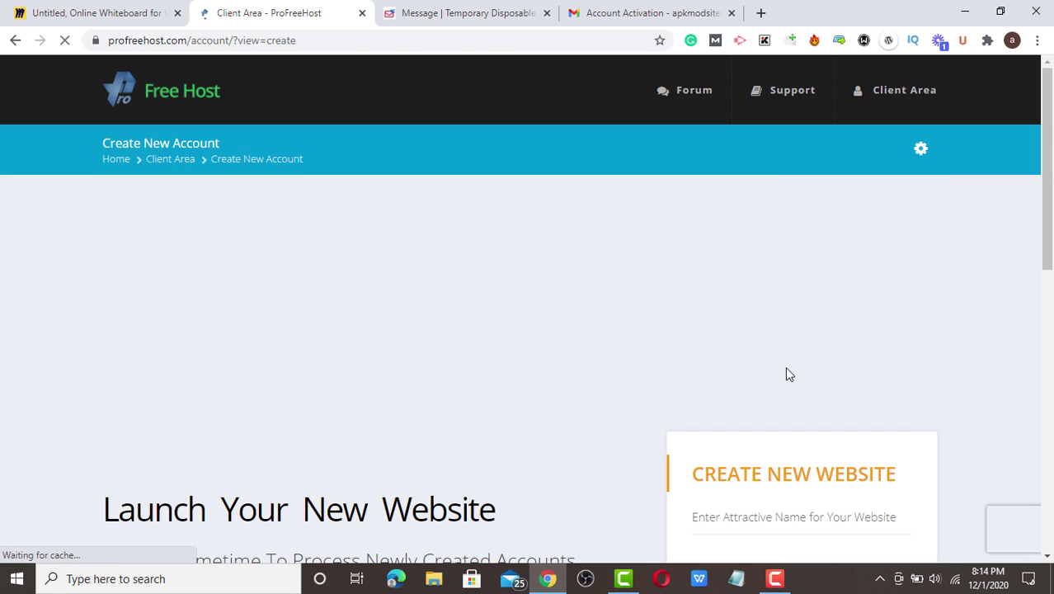
scroll(1051, 261, "down", 5)
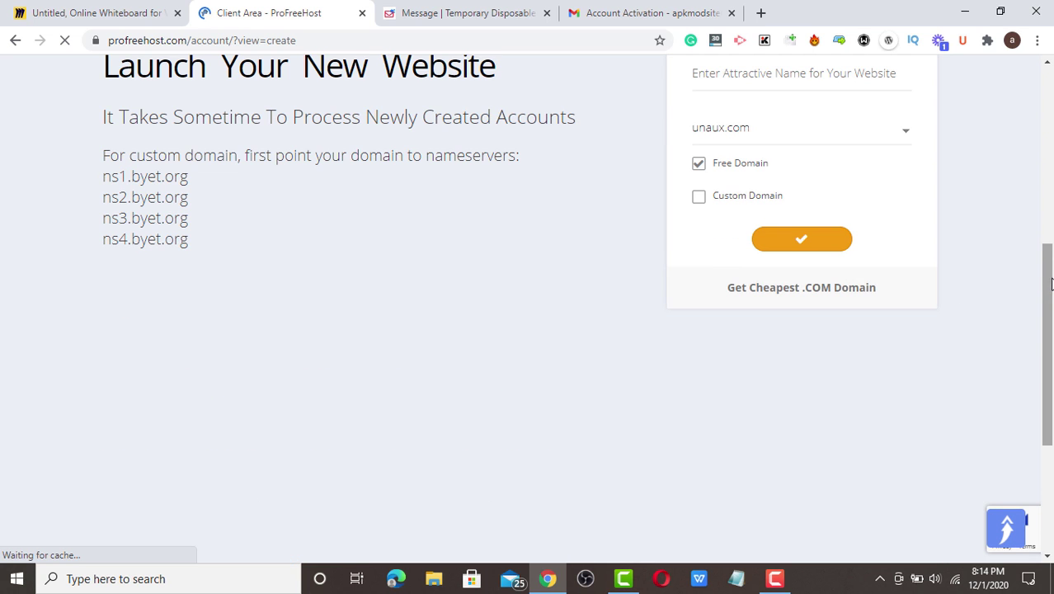
left_click_drag(1052, 261, 1051, 216)
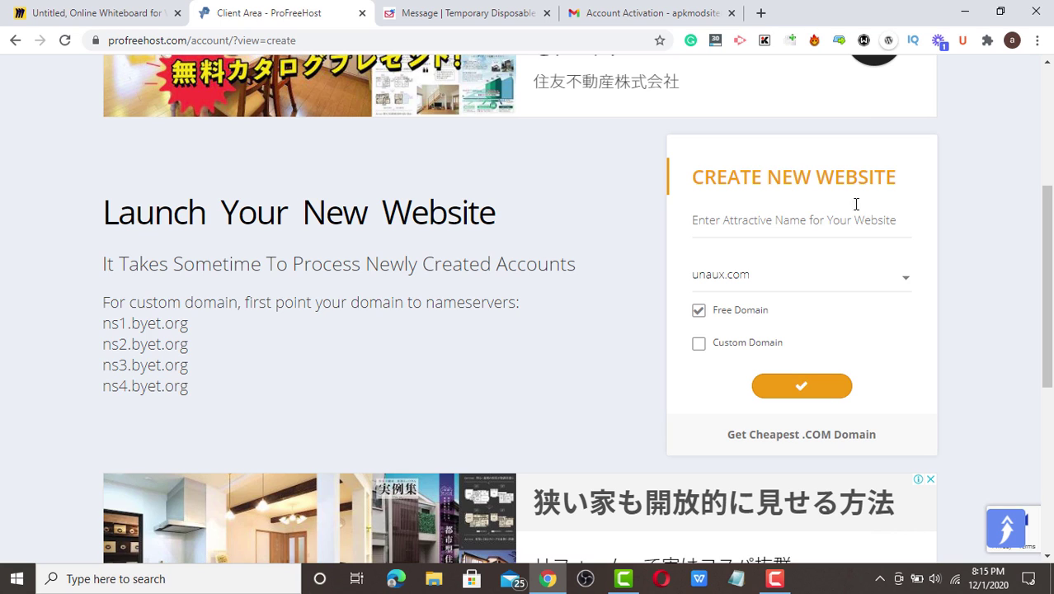
- Submit a new website named seonight on the free unaux.com domain
left_click(844, 229)
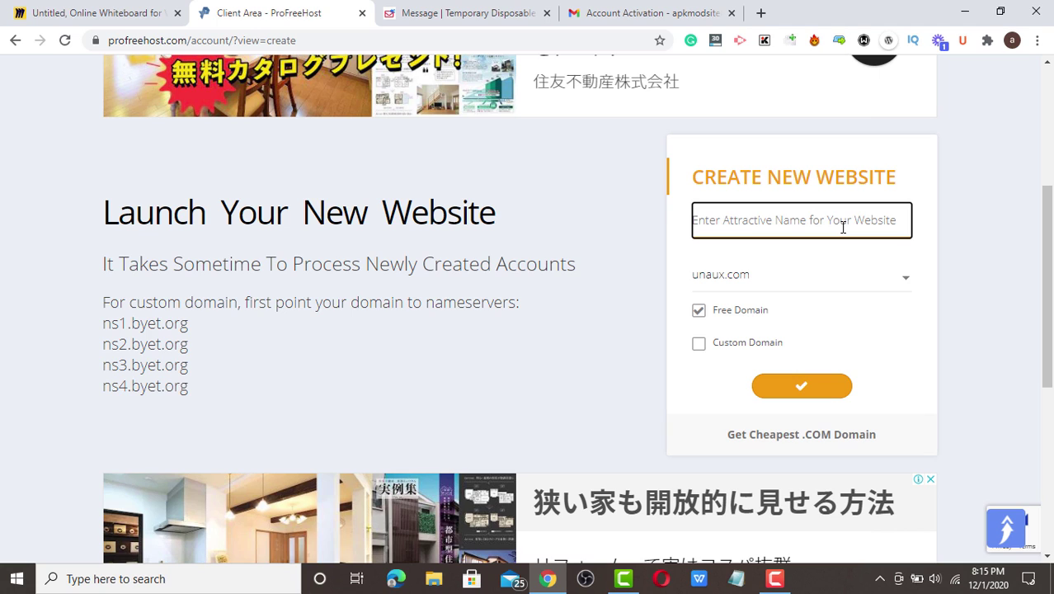
type("s")
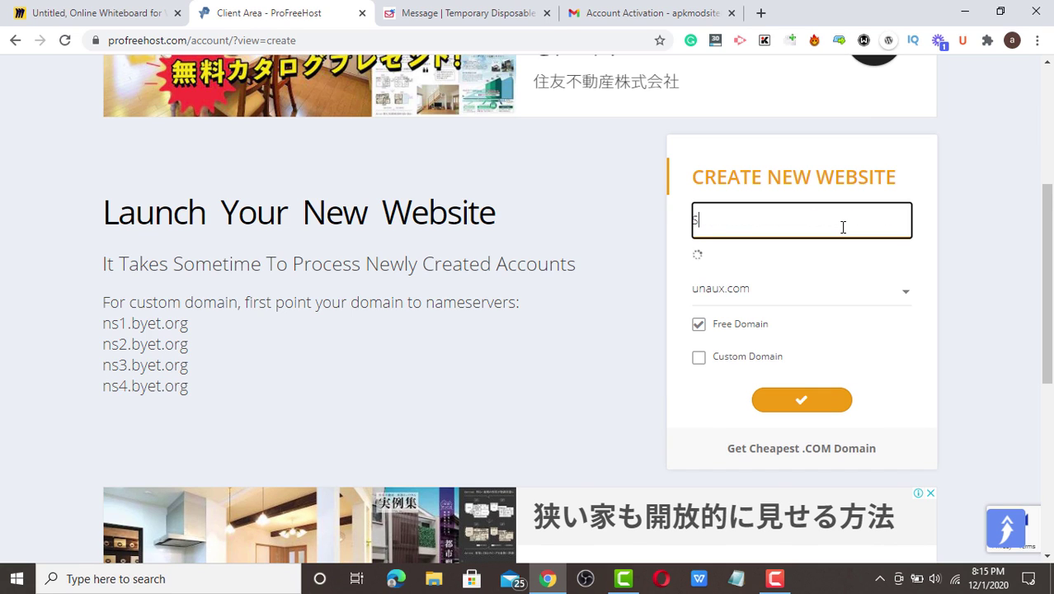
key("BackSpace")
type("seonight")
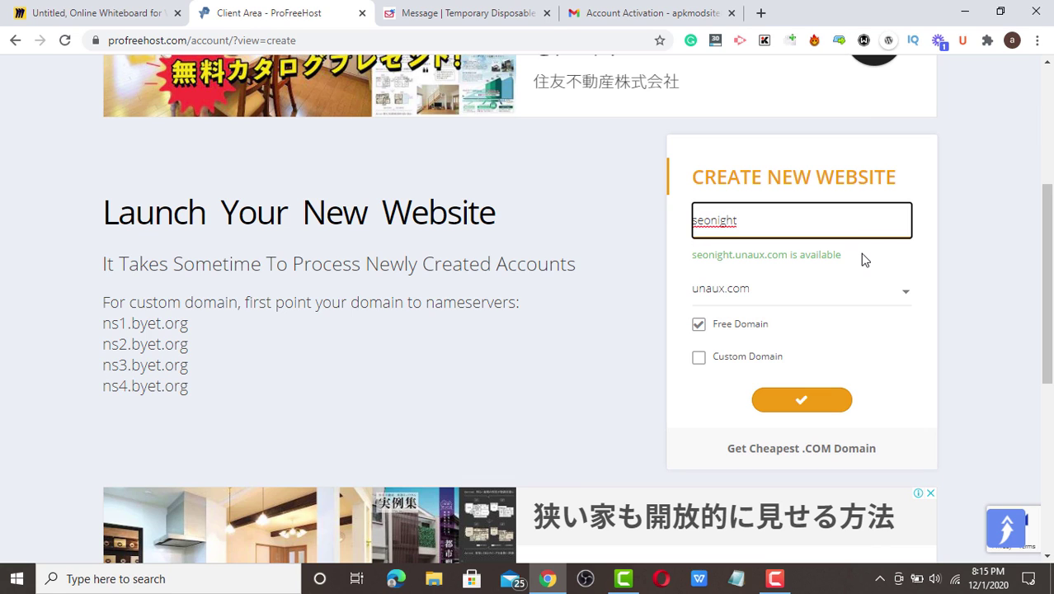
left_click(878, 295)
left_click(780, 335)
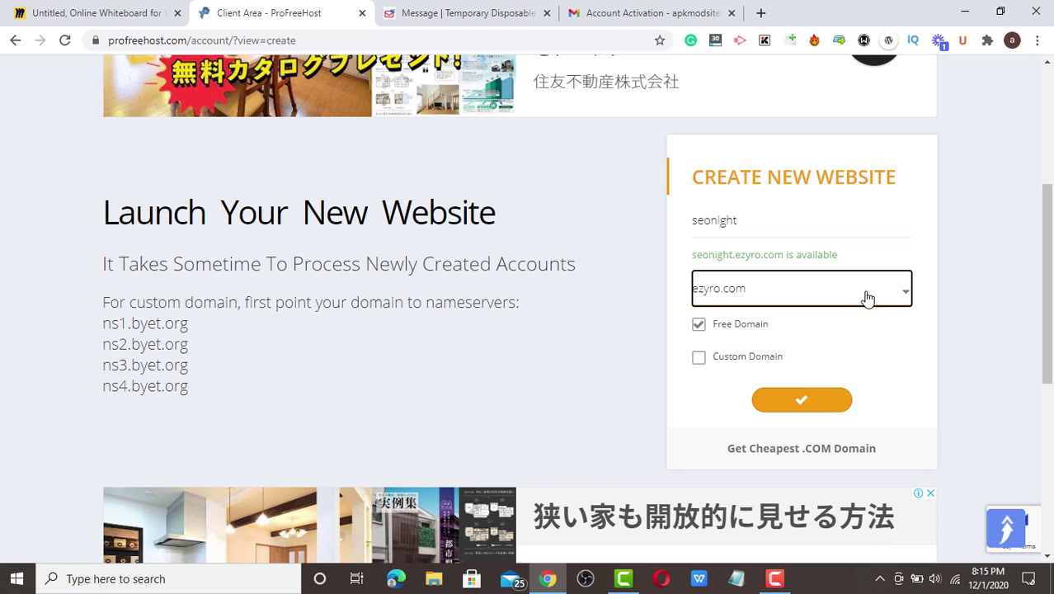
left_click(861, 294)
left_click(821, 317)
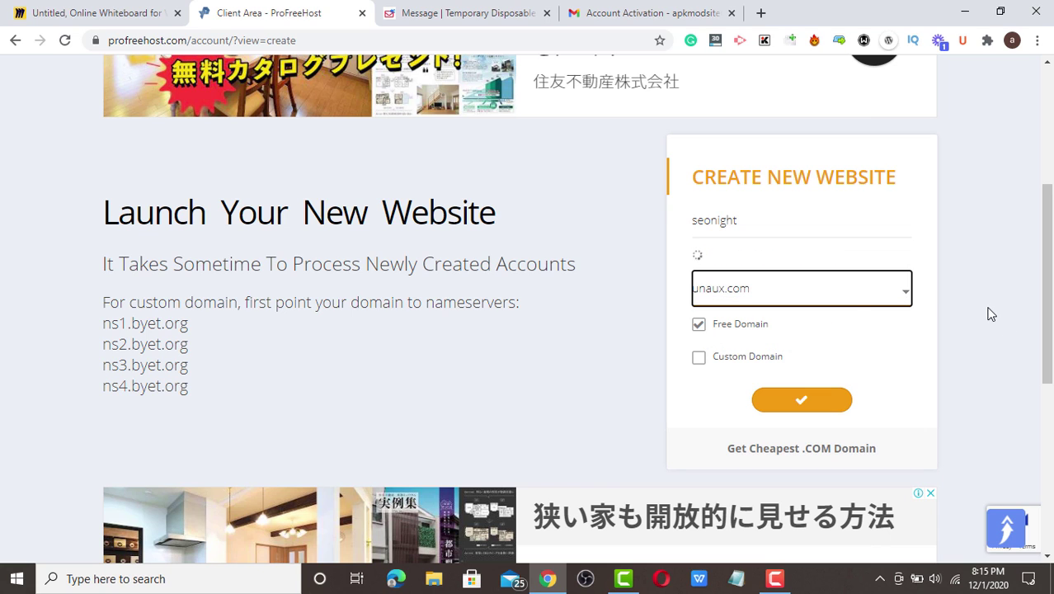
left_click(783, 412)
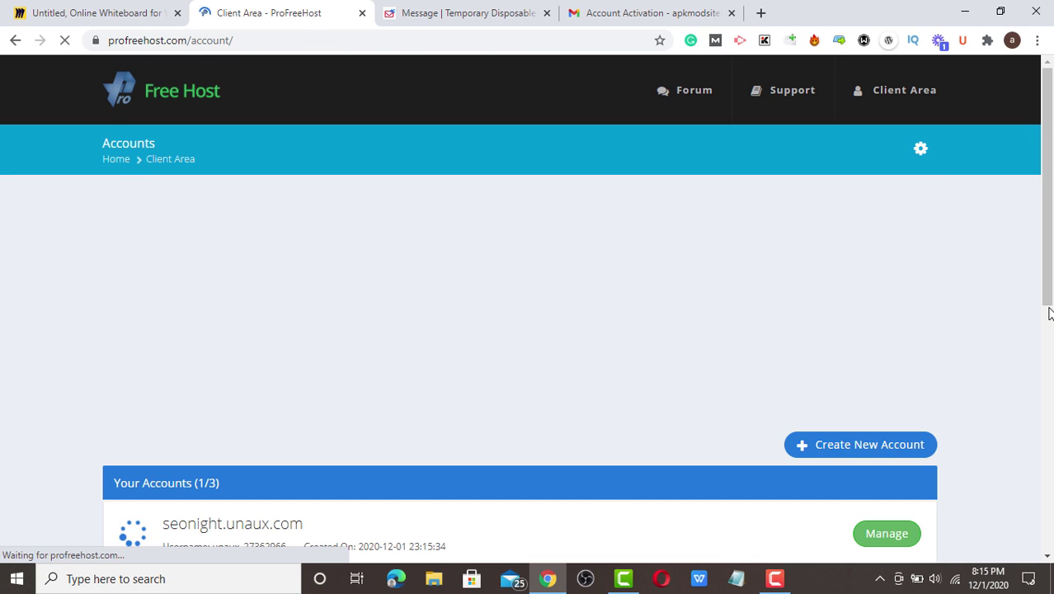
- Scroll to Your Accounts and open Manage for seonight.unaux.com
left_click(1049, 313)
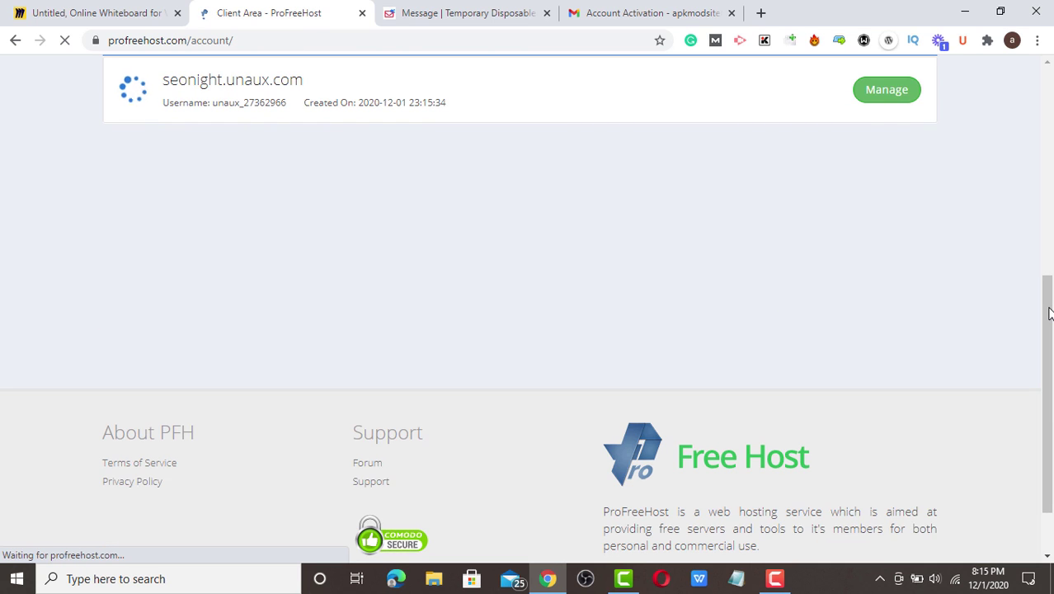
left_click_drag(1049, 313, 1052, 252)
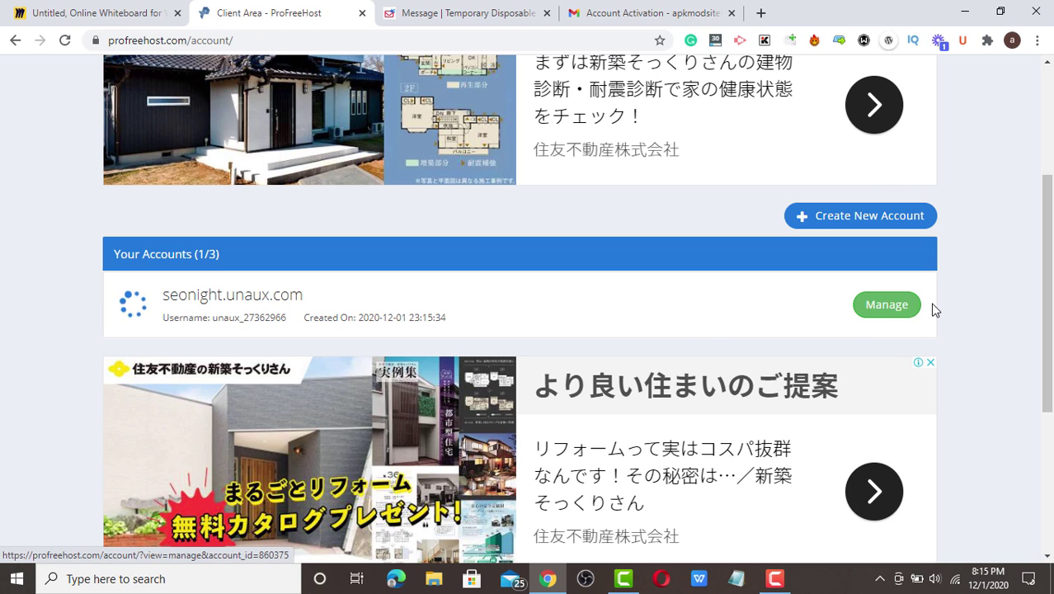
left_click(876, 316)
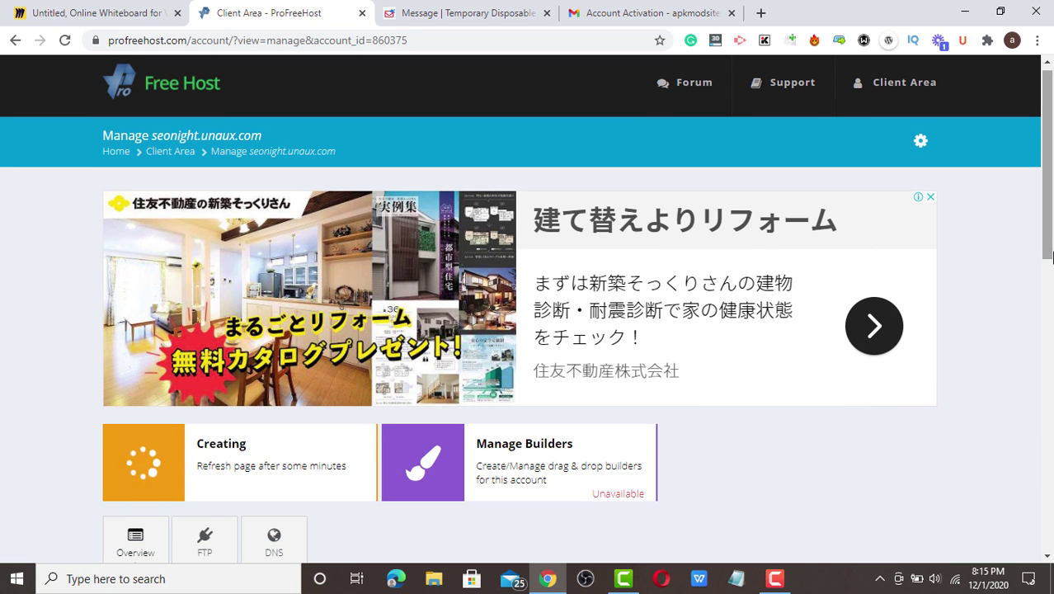
left_click_drag(1052, 257, 1048, 280)
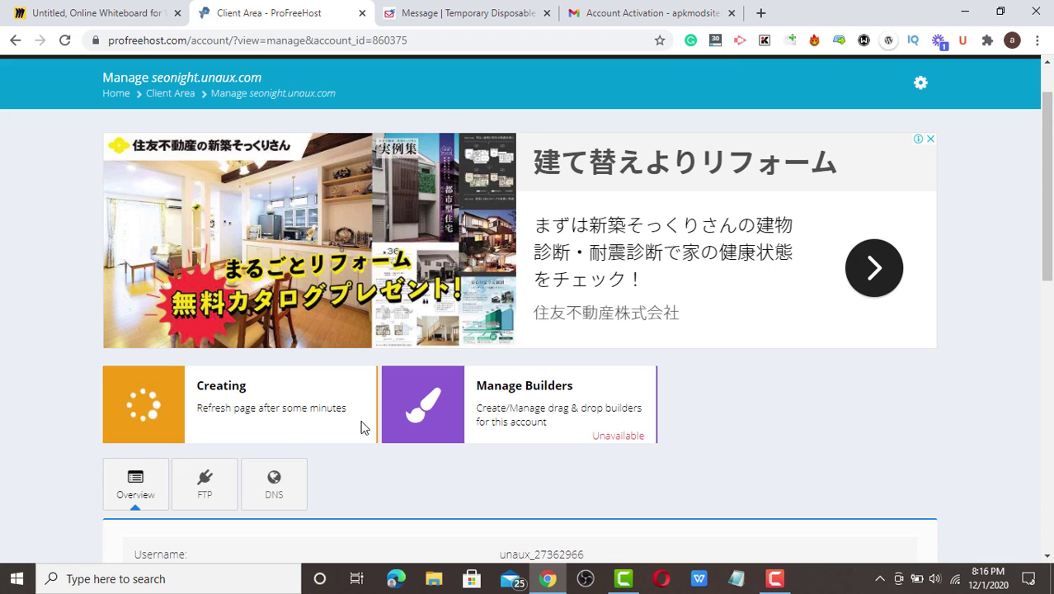
left_click(65, 40)
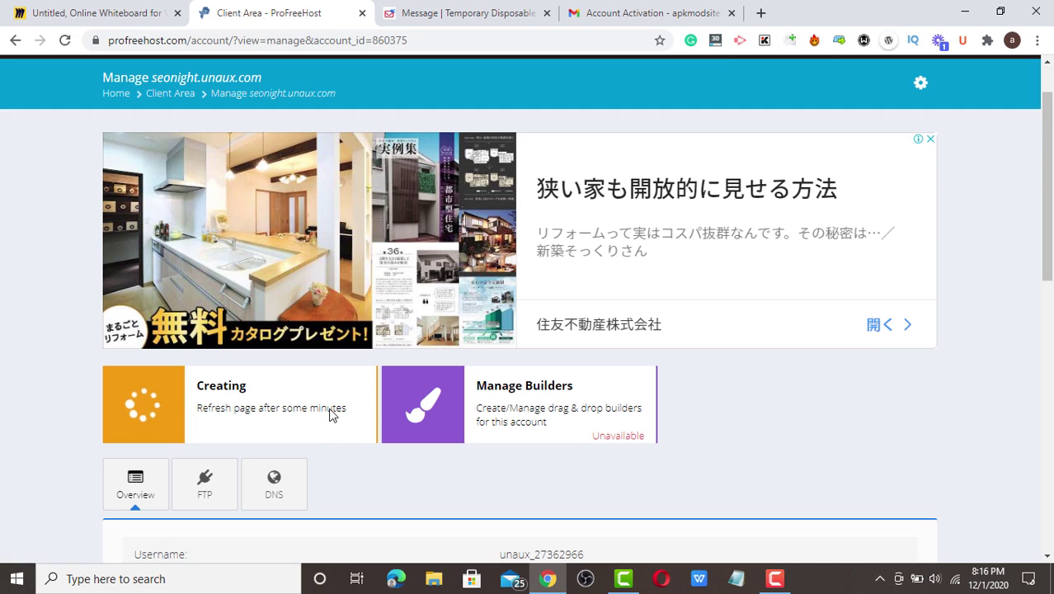
left_click(70, 8)
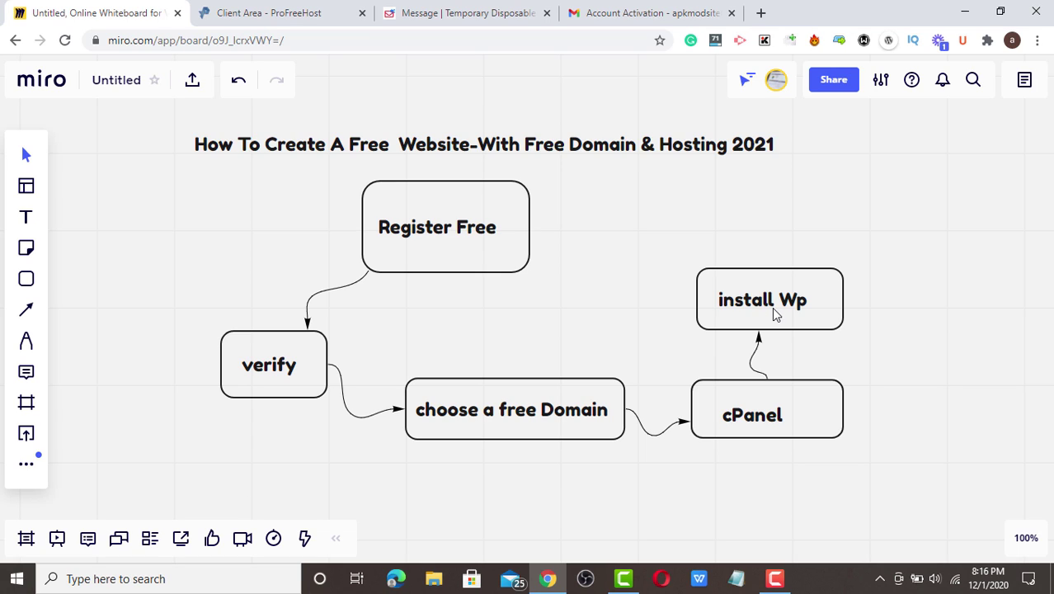
left_click(279, 13)
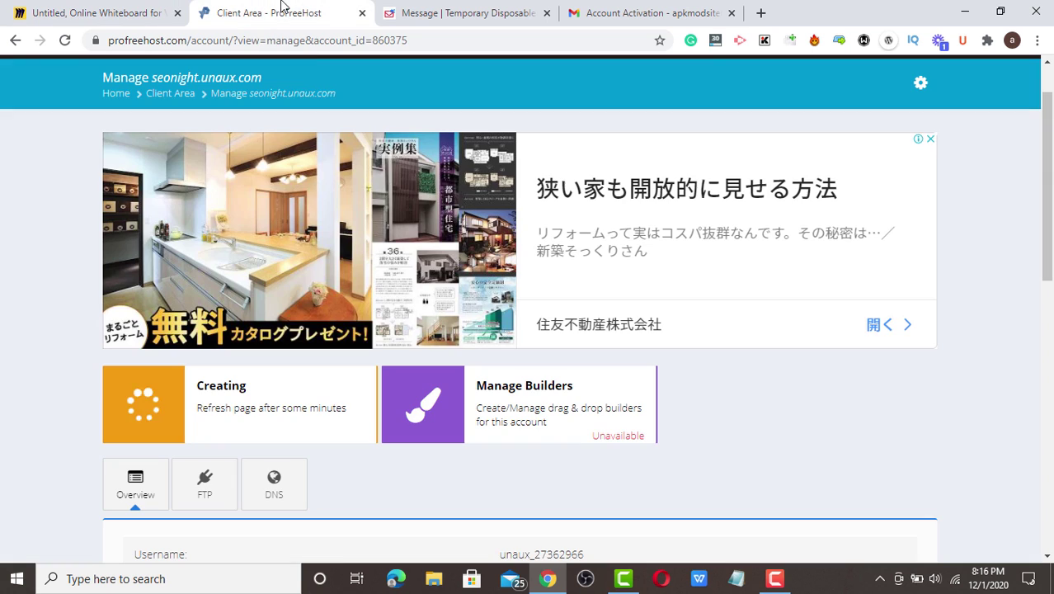
left_click(69, 46)
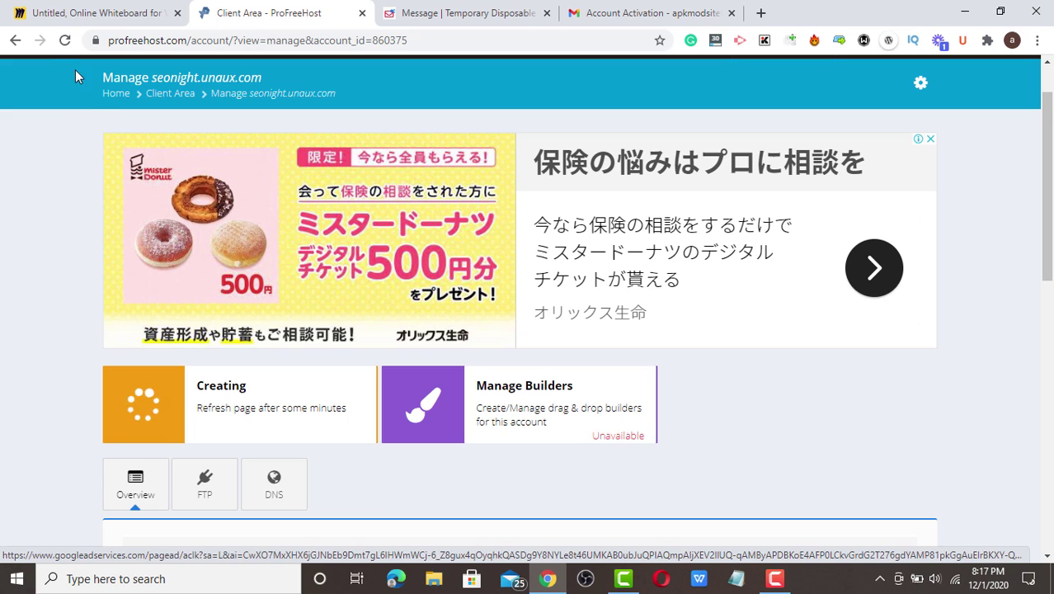
- Reload until seonight.unaux.com is ready, then open its Control Panel
left_click(62, 41)
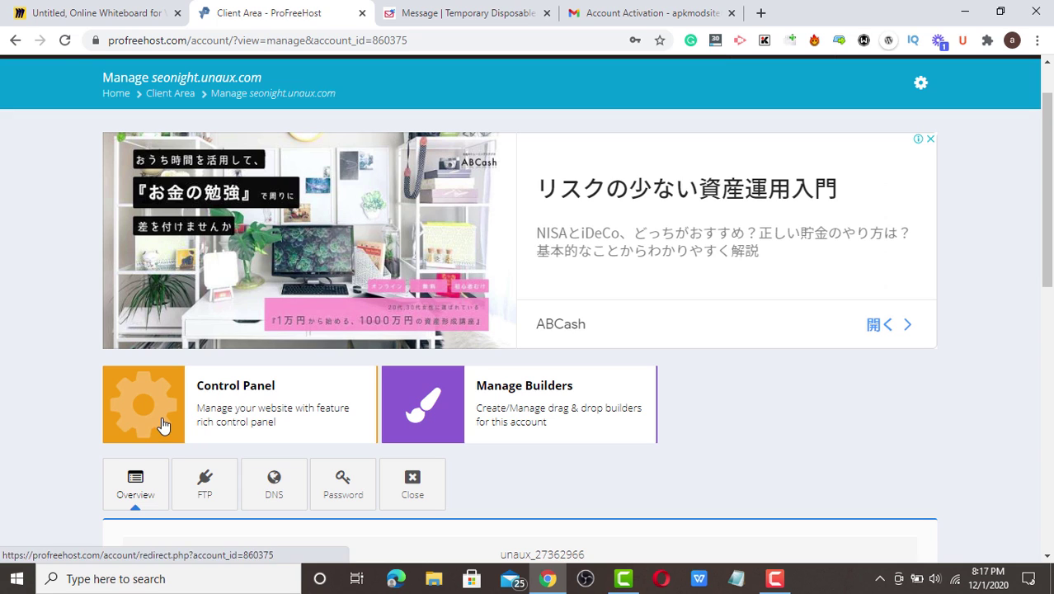
left_click(163, 426)
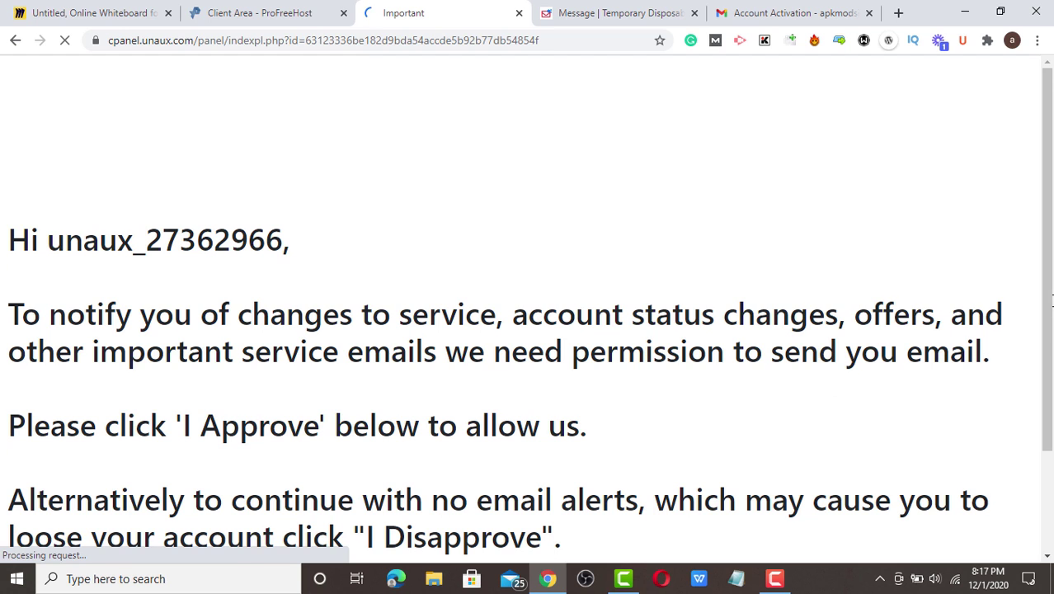
- Approve service e-mails on the notice page so the VistaPanel dashboard loads
scroll(1051, 417, "down", 2)
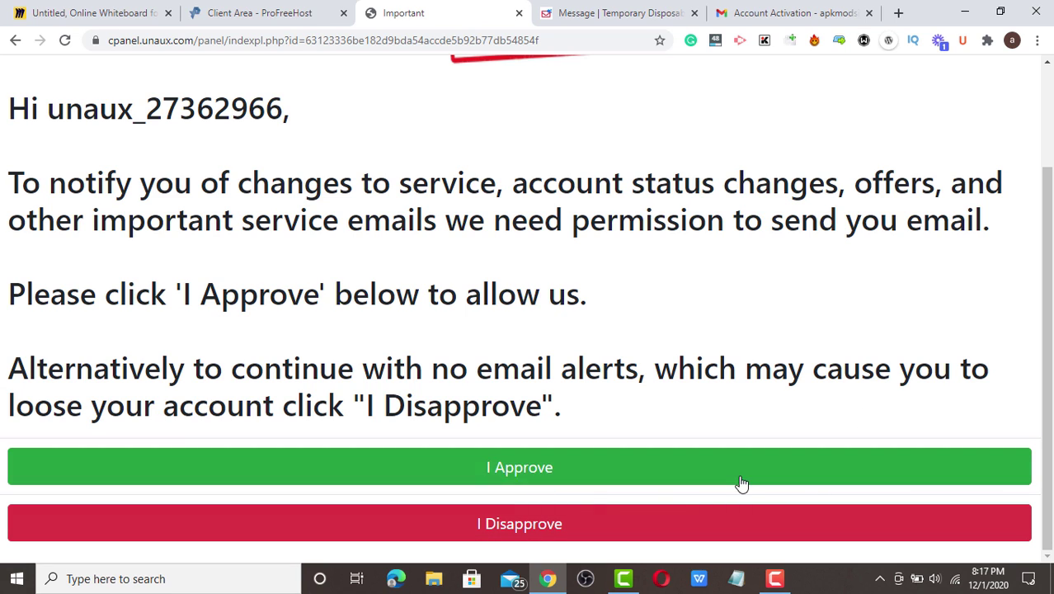
left_click(609, 476)
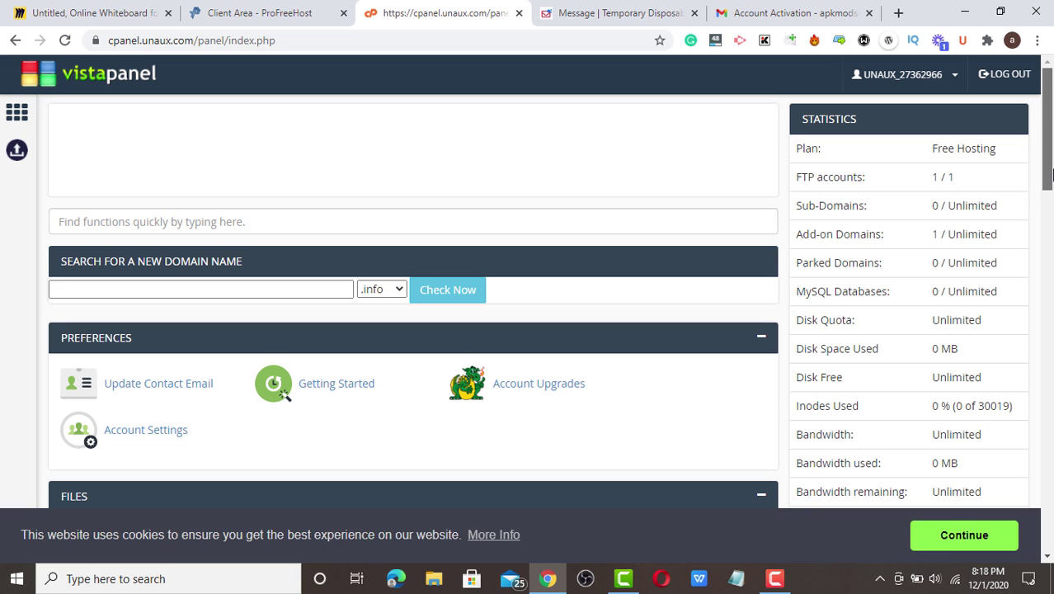
- Scroll through VistaPanel's sections to reach the Softaculous Apps Installer
scroll(1052, 173, "down", 5)
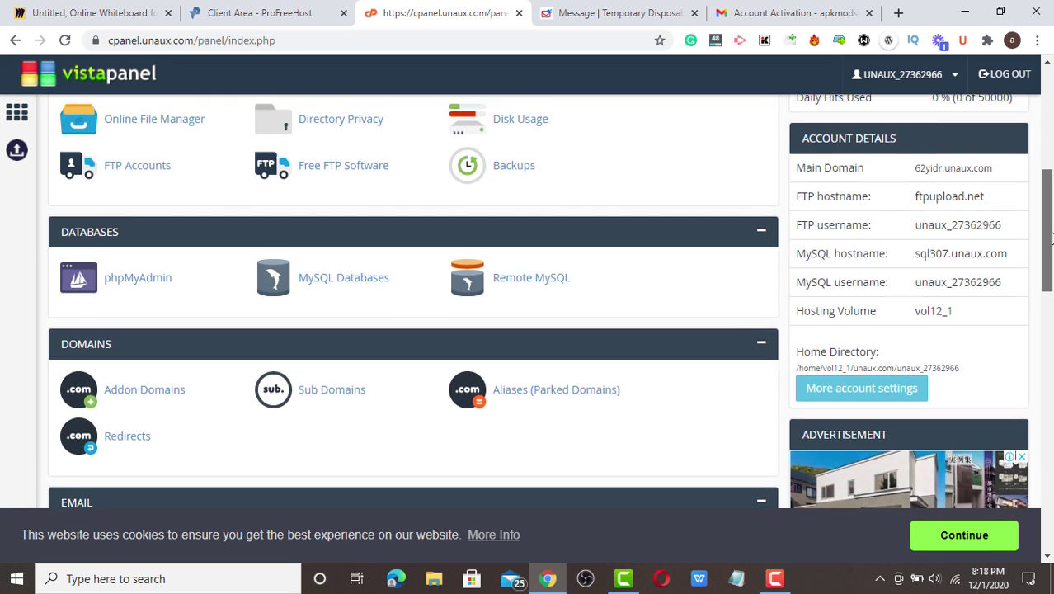
left_click_drag(1052, 238, 1041, 162)
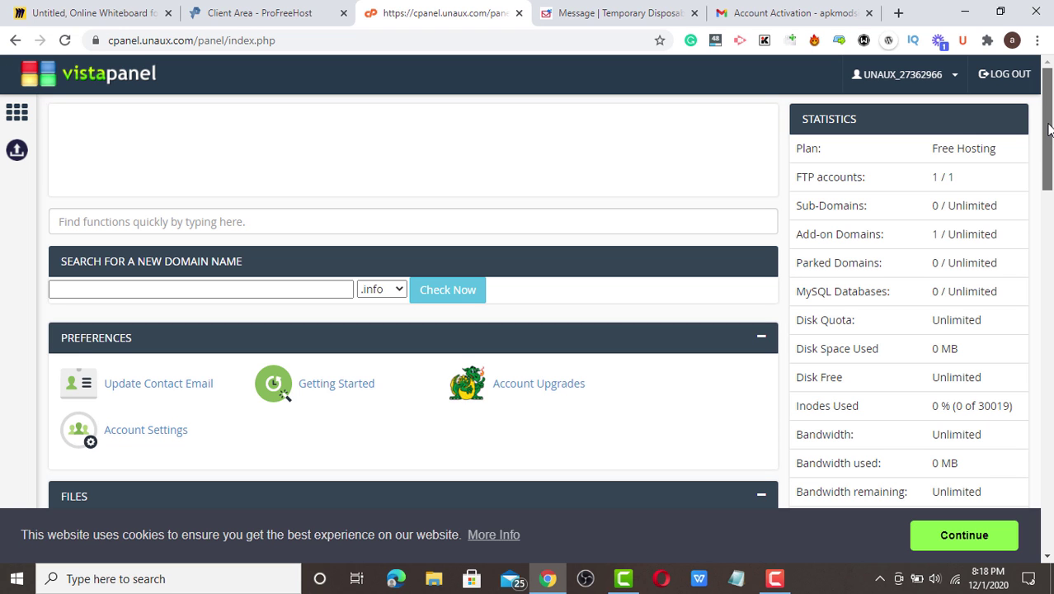
left_click_drag(1050, 128, 1051, 394)
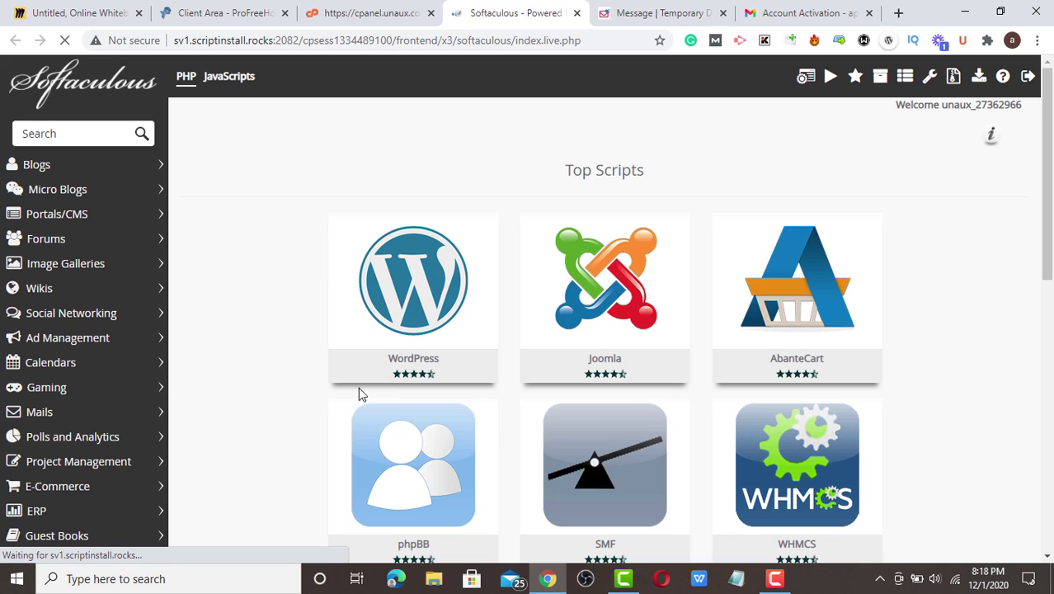
- Start a WordPress install from Softaculous's Top Scripts
mouse_move(575, 318)
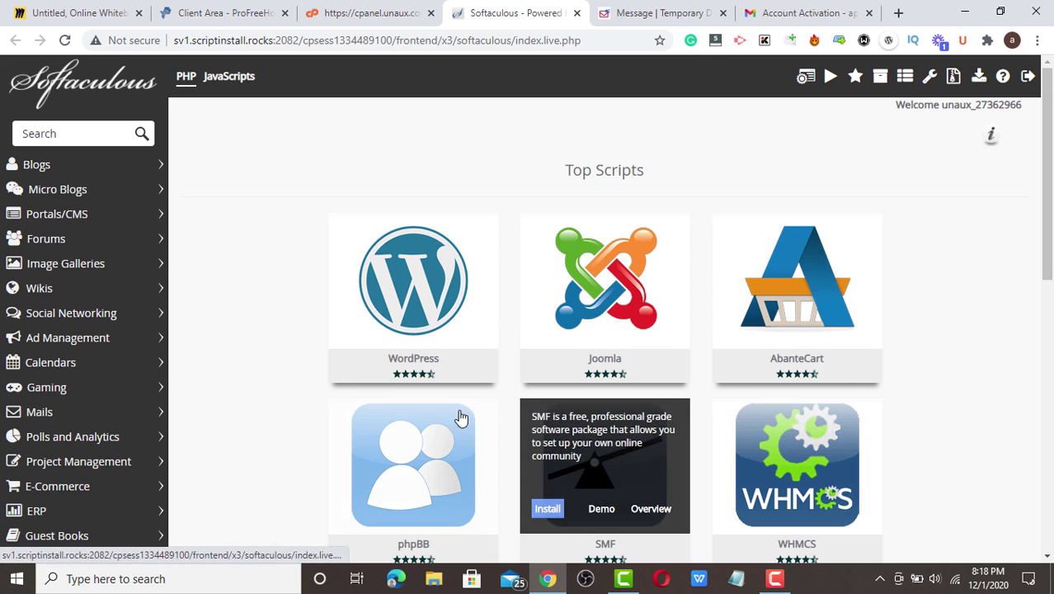
mouse_move(421, 322)
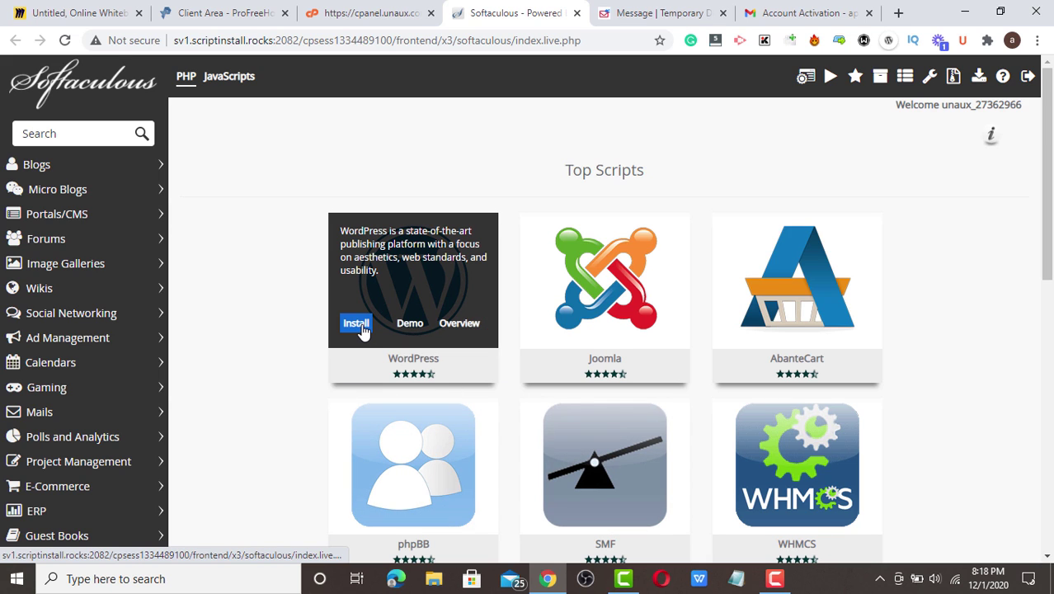
left_click(357, 323)
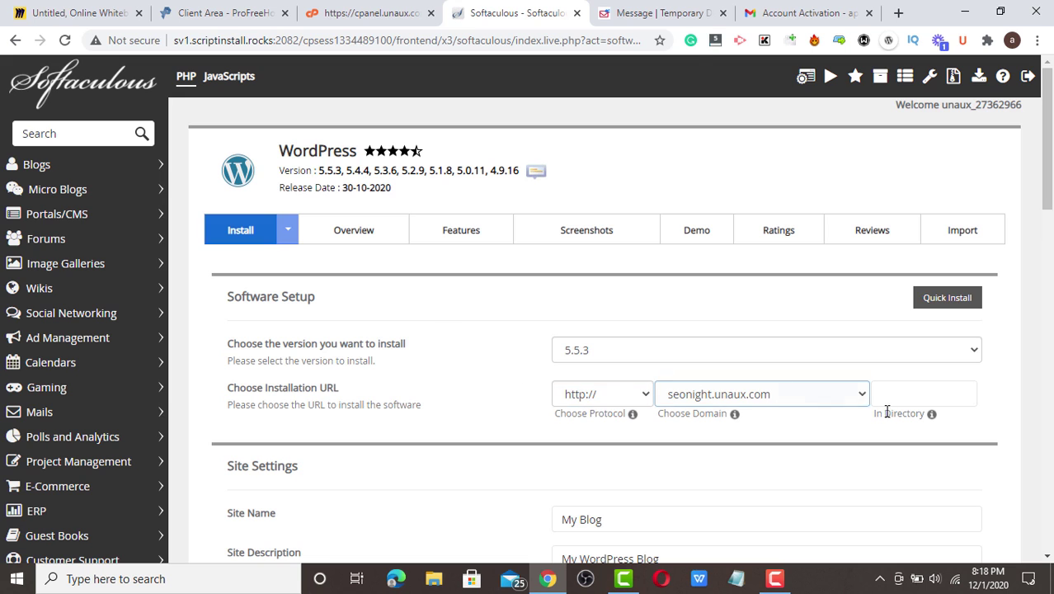
left_click_drag(1052, 188, 1052, 258)
- Replace the default Site Name and Site Description with 'seo' and 'cool seo'
left_click(674, 276)
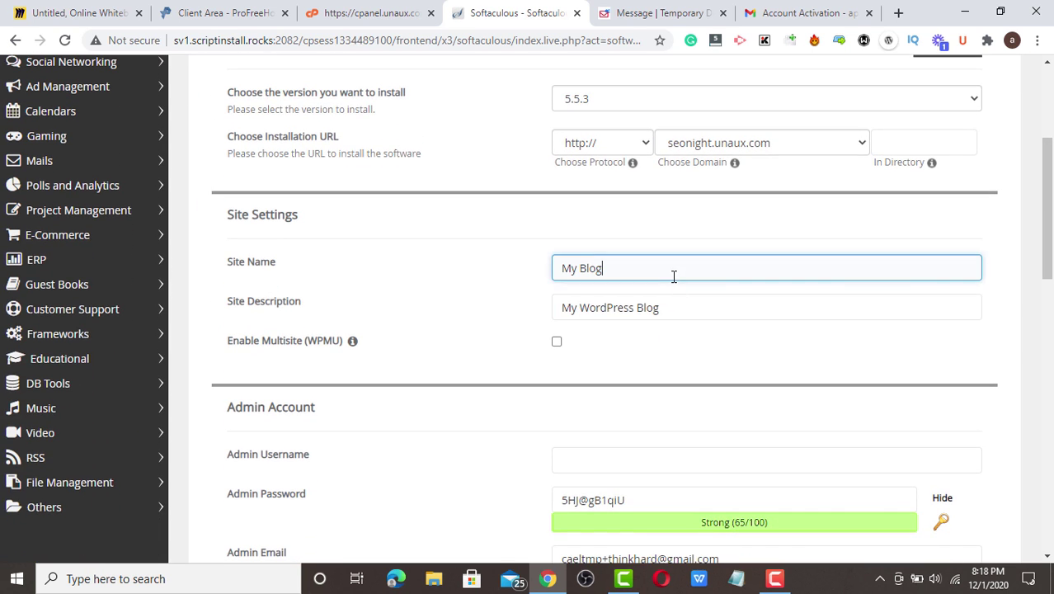
key("BackSpace")
key("BackSpace")
key("BackSpace")
left_click(692, 310)
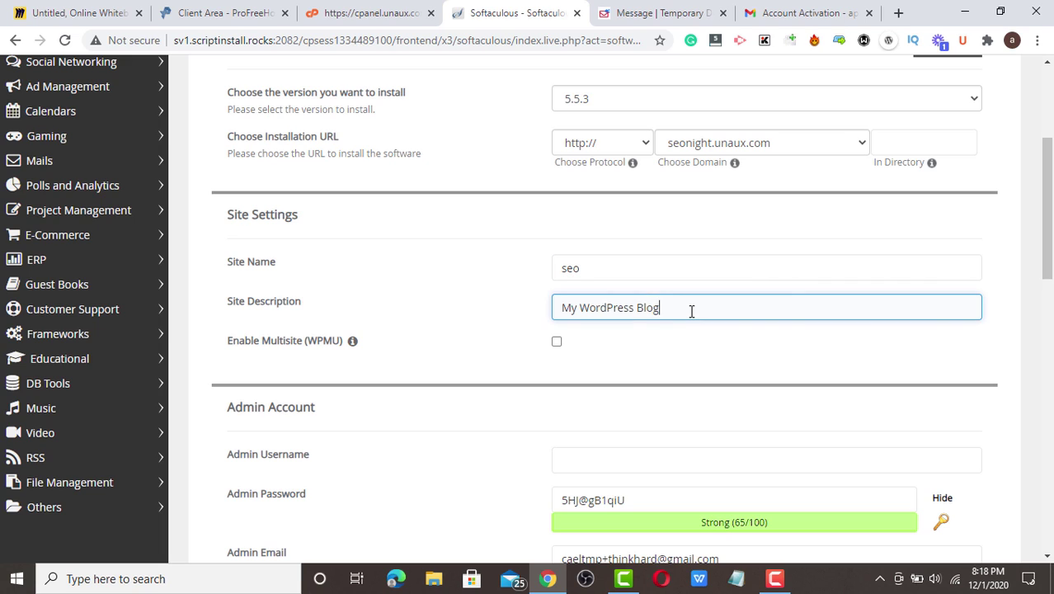
key("ctrl+a")
key("BackSpace")
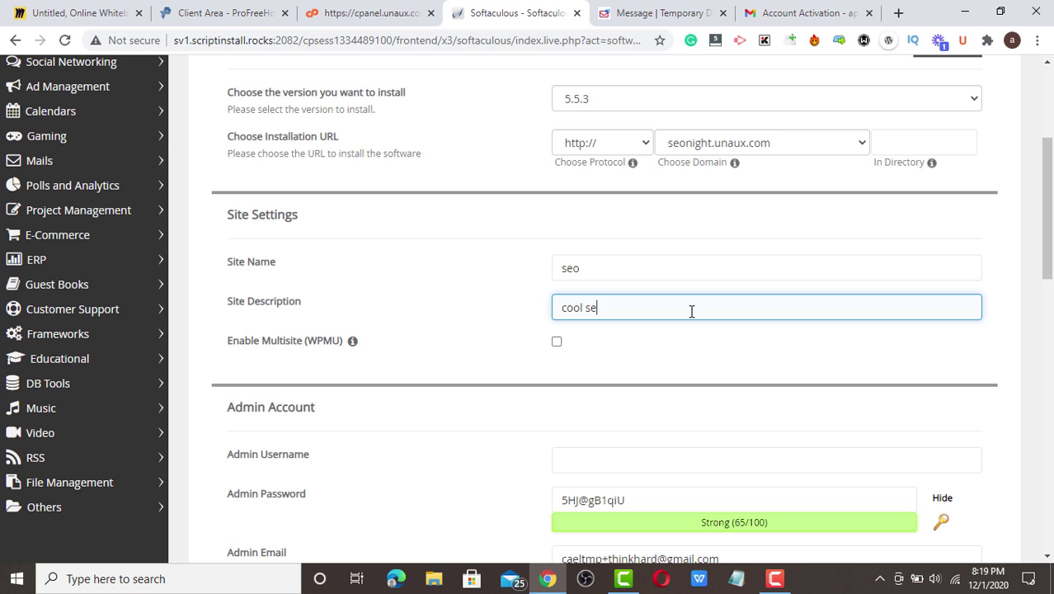
- Finish the 'cool seo' site description and enter the admin username
left_click(945, 338)
left_click(1049, 289)
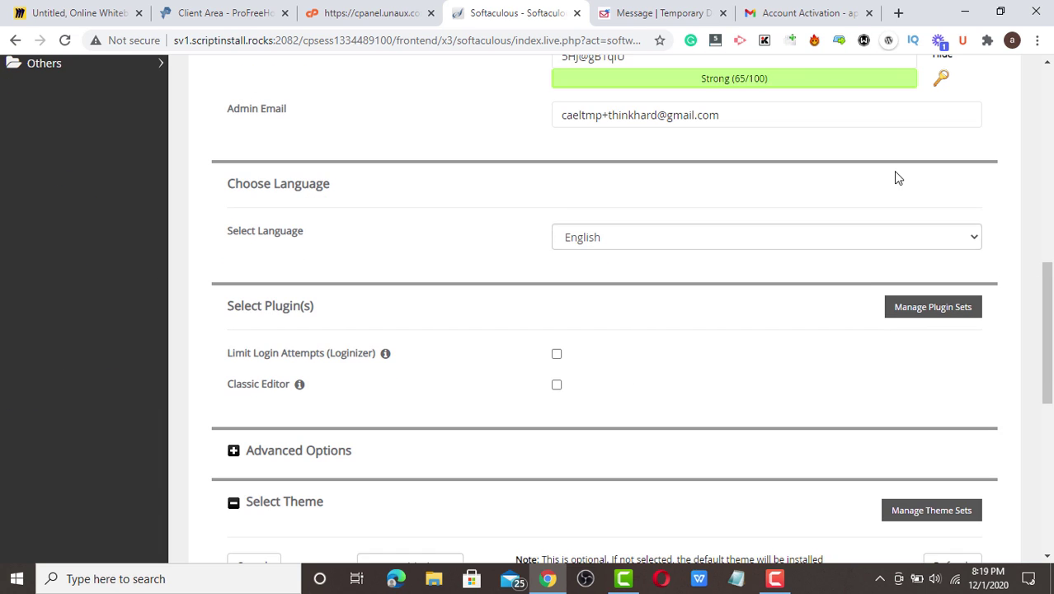
scroll(747, 466, "up", 5)
left_click(634, 462)
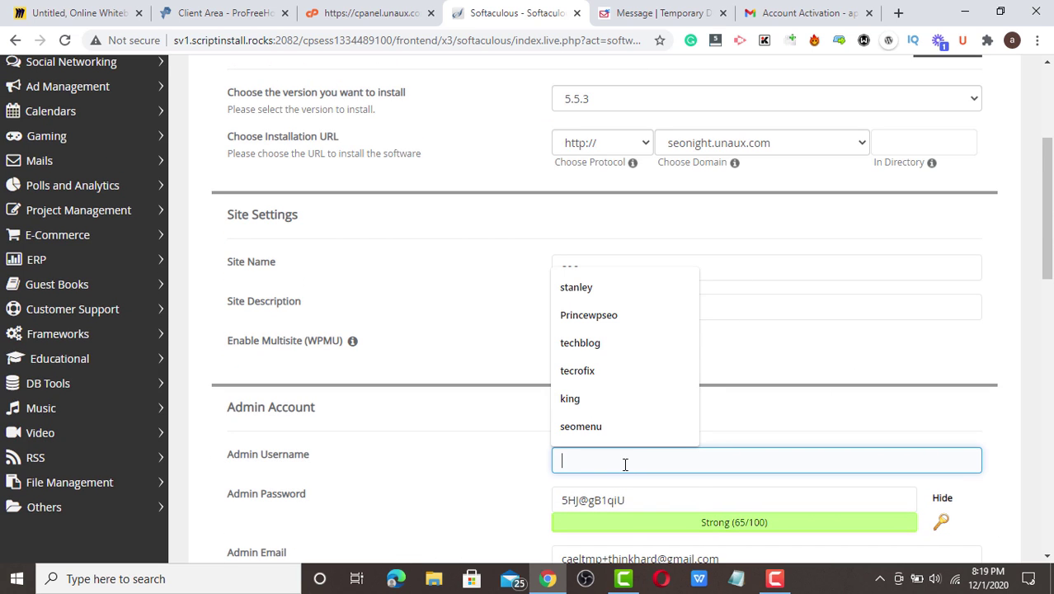
type("seonig")
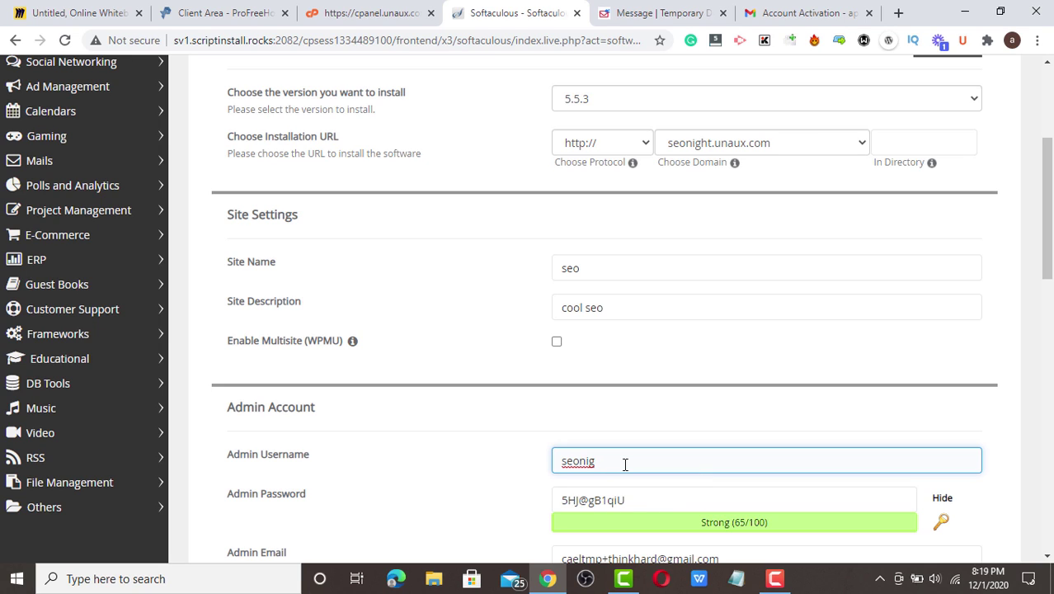
type("ht")
left_click(986, 433)
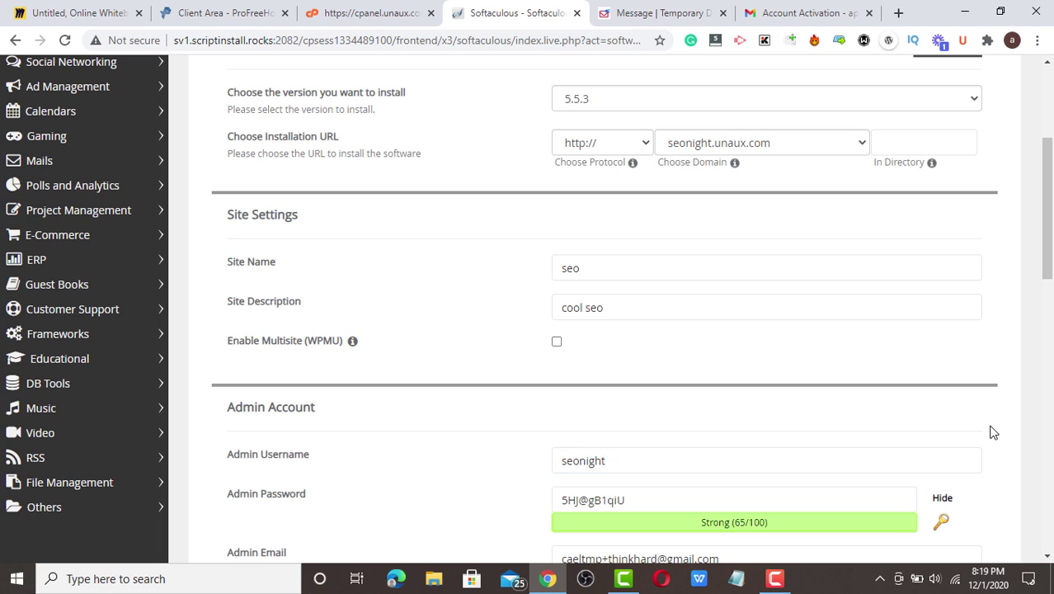
- Replace the generated admin password with a new one and include the Classic Editor plugin
triple_click(743, 495)
key("BackSpace")
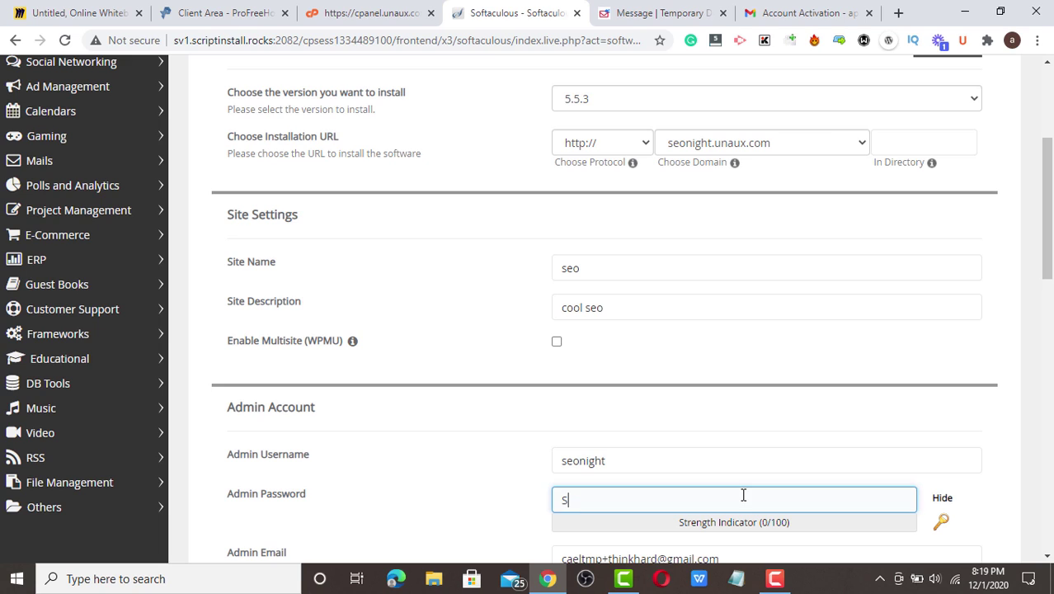
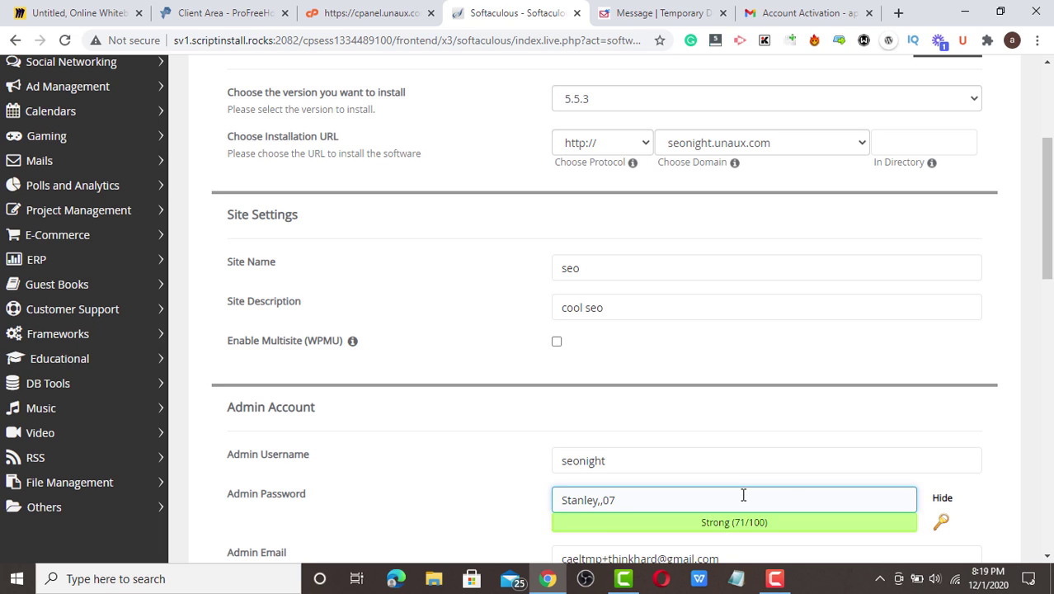
left_click(1050, 285)
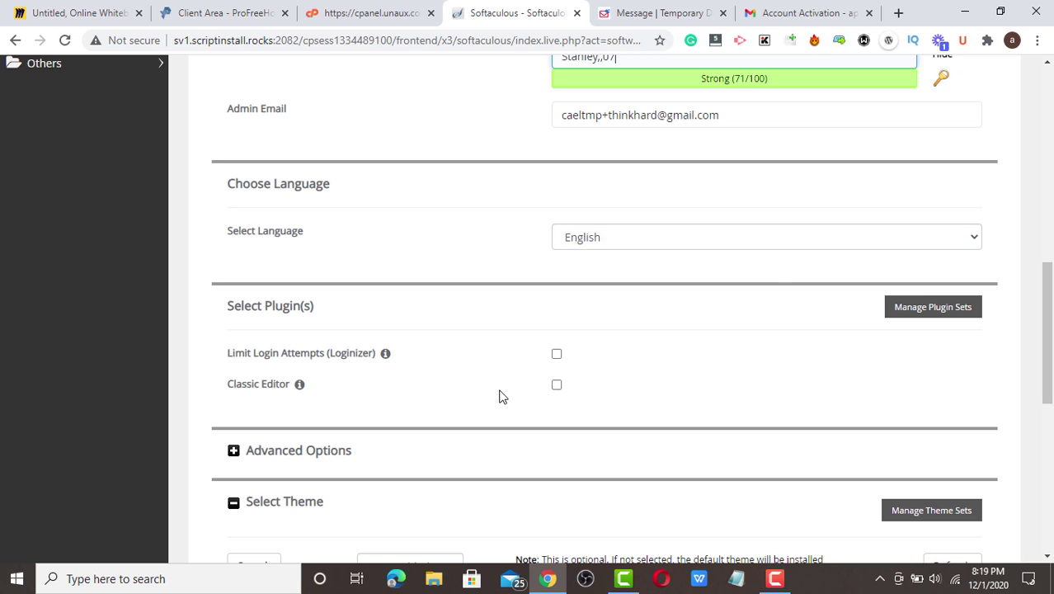
left_click(557, 384)
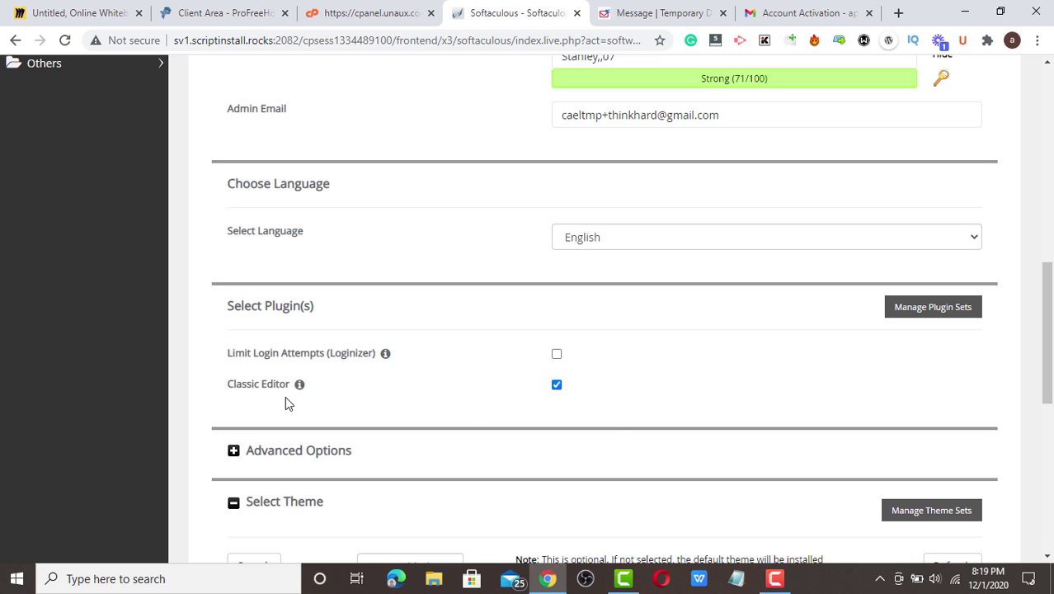
left_click_drag(1048, 360, 1052, 493)
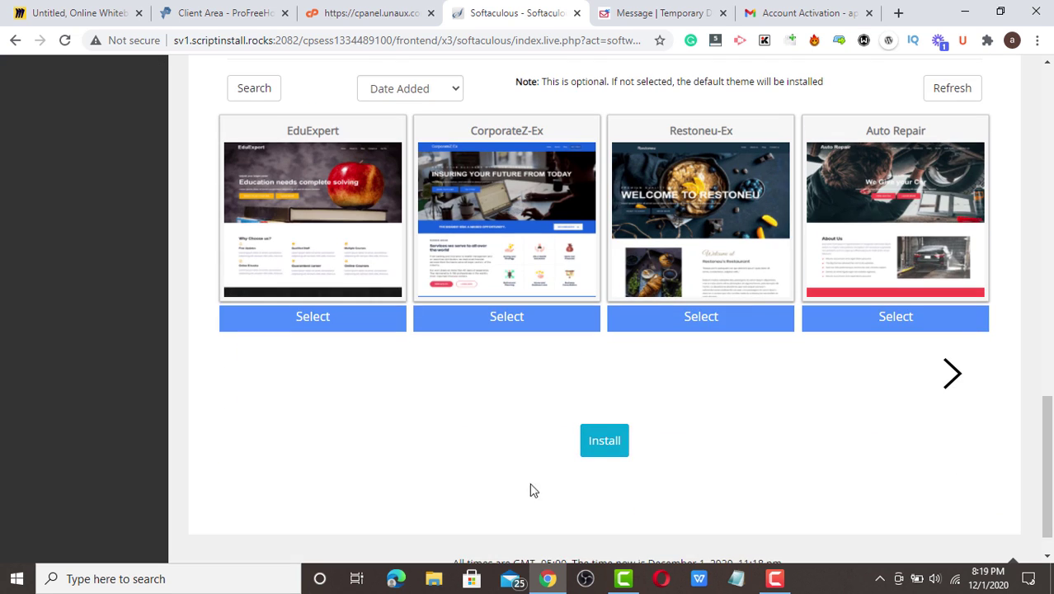
- Launch the WordPress installation, then switch to the Miro flowchart while it runs
left_click(597, 451)
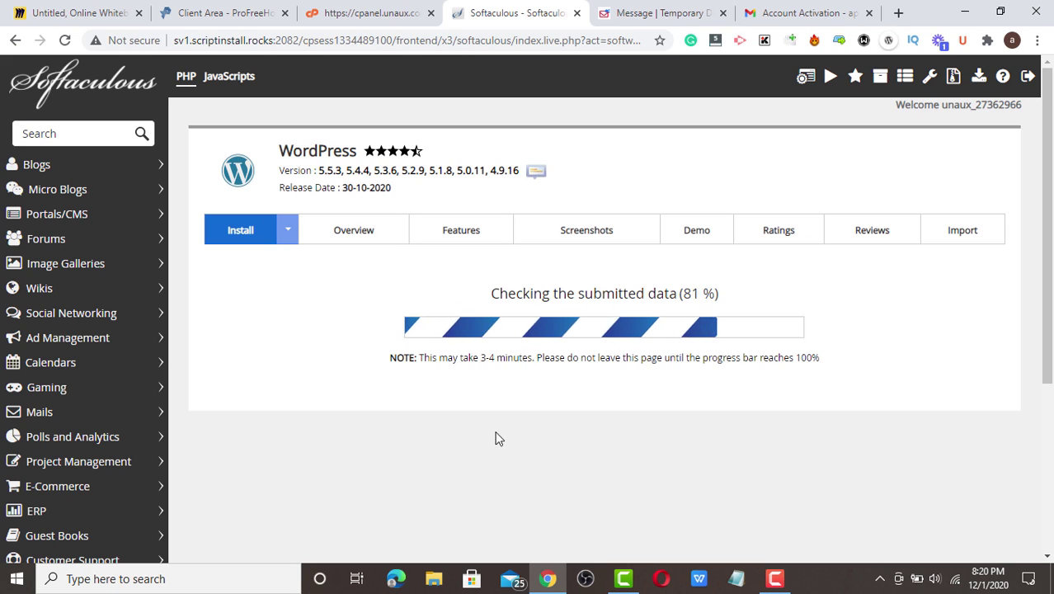
left_click(51, 13)
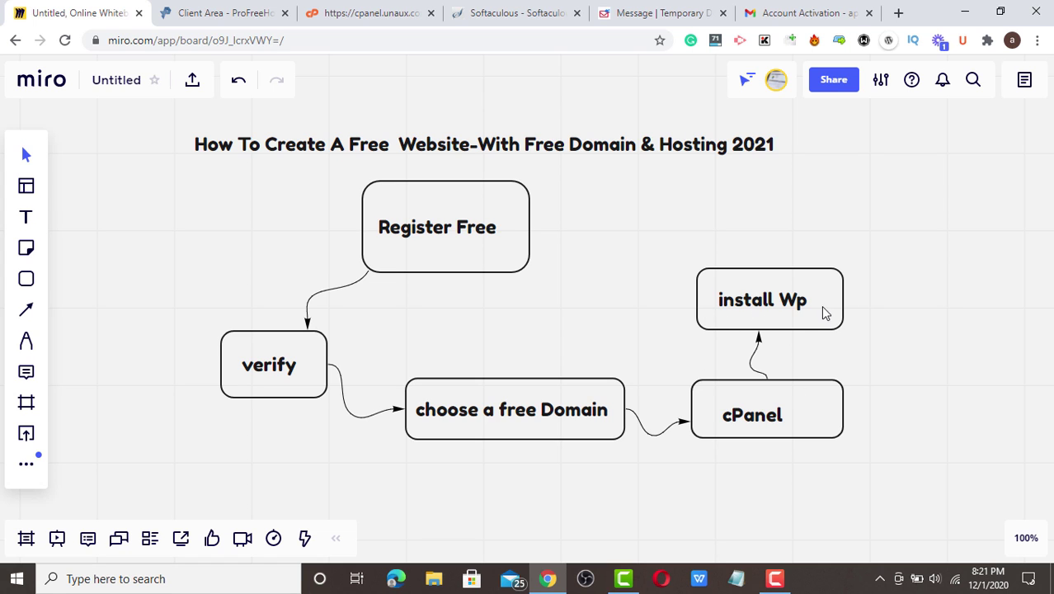
- Go back from the Miro flowchart to the Softaculous installation progress
left_click(509, 13)
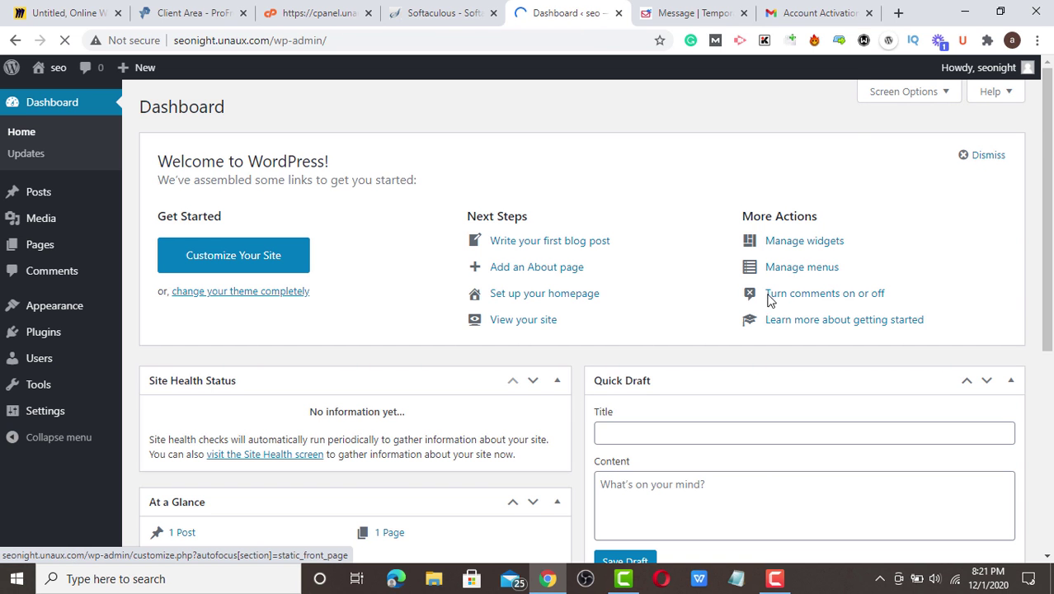
- From Appearance > Themes > Add New, install and activate the Gambit theme
left_click_drag(1050, 132, 855, 152)
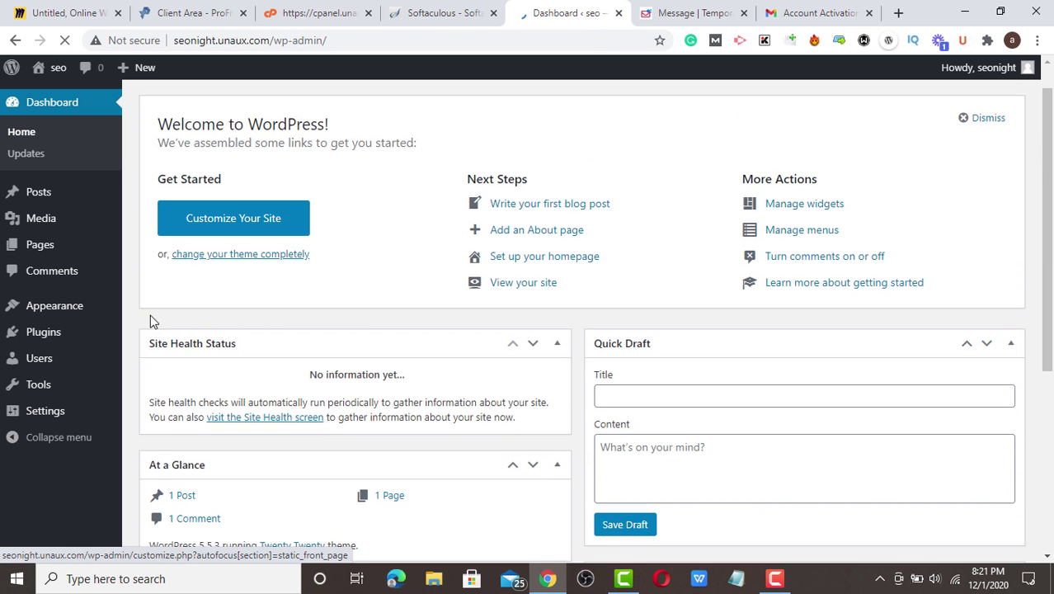
mouse_move(20, 315)
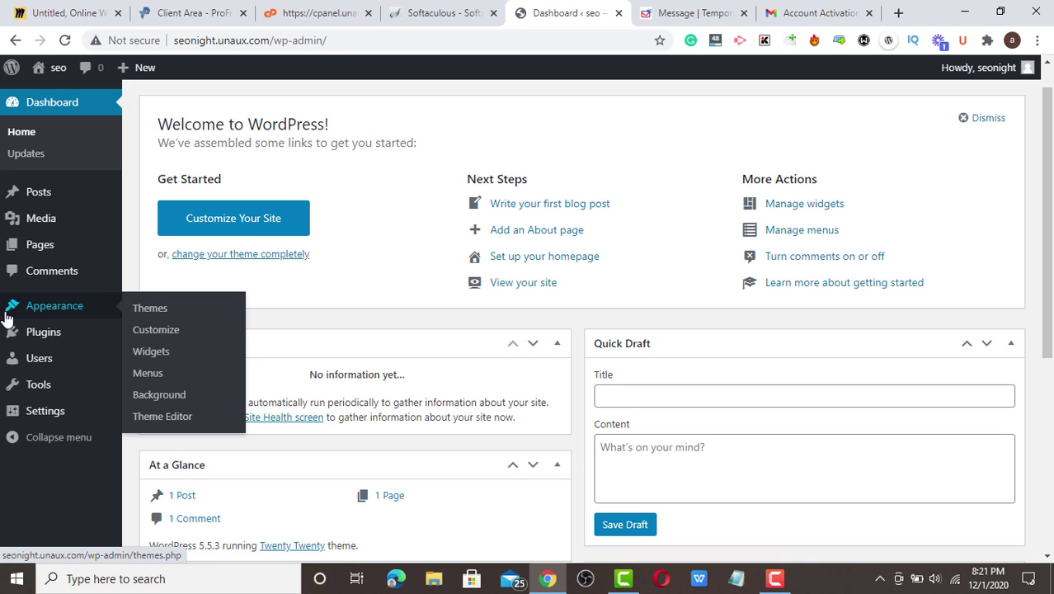
left_click(150, 317)
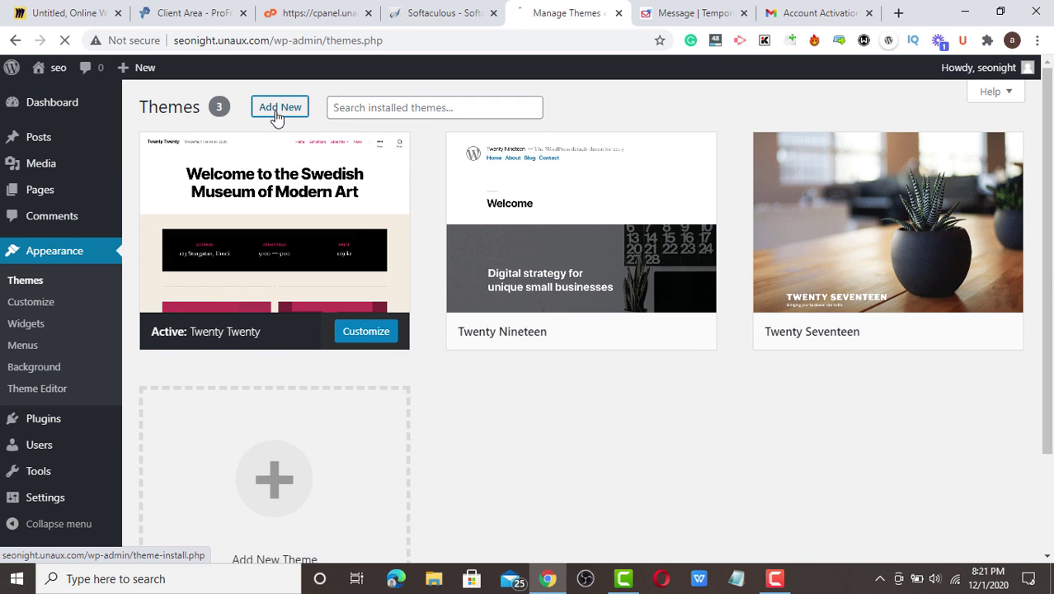
left_click(277, 115)
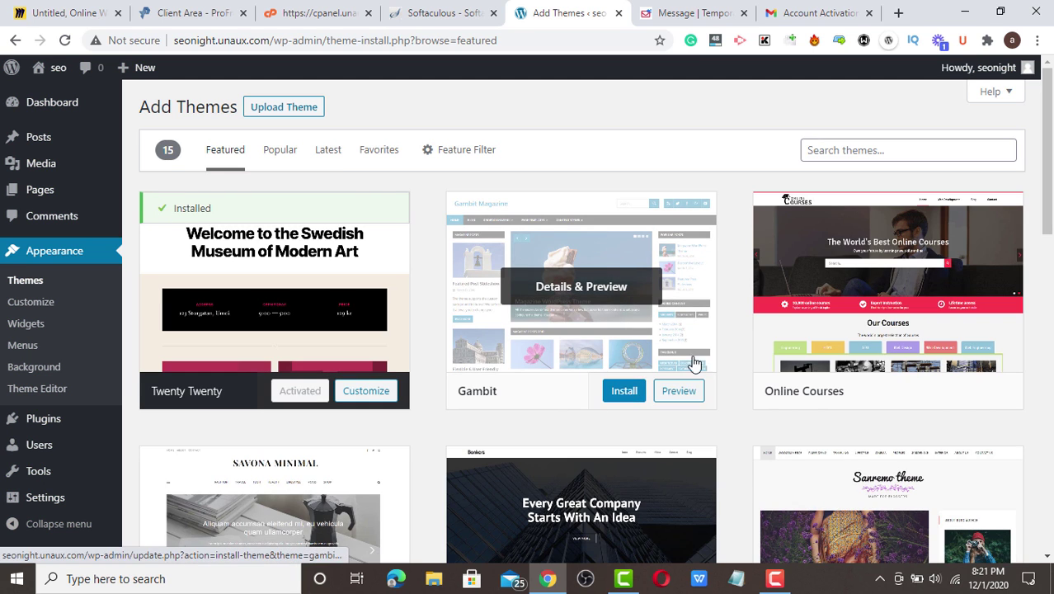
left_click(612, 394)
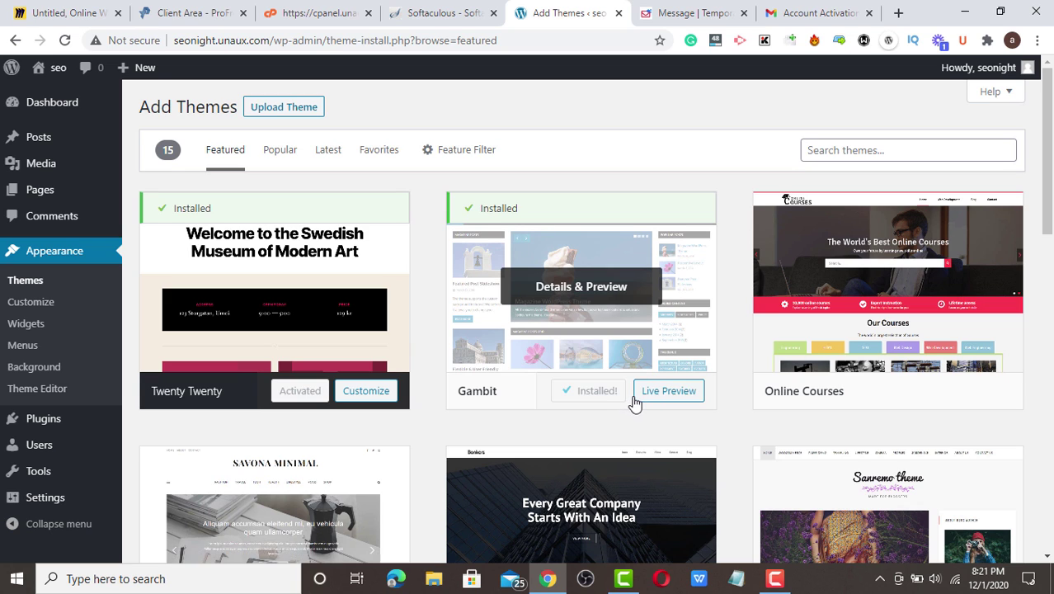
left_click(585, 393)
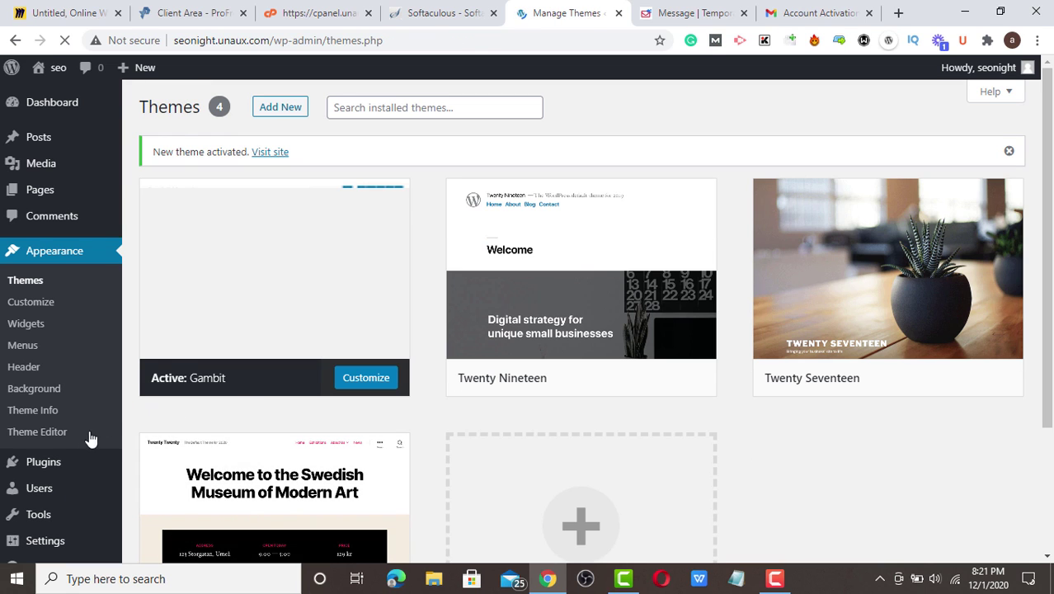
- Search the plugin directory for 'yoast' and install Yoast SEO
mouse_move(52, 461)
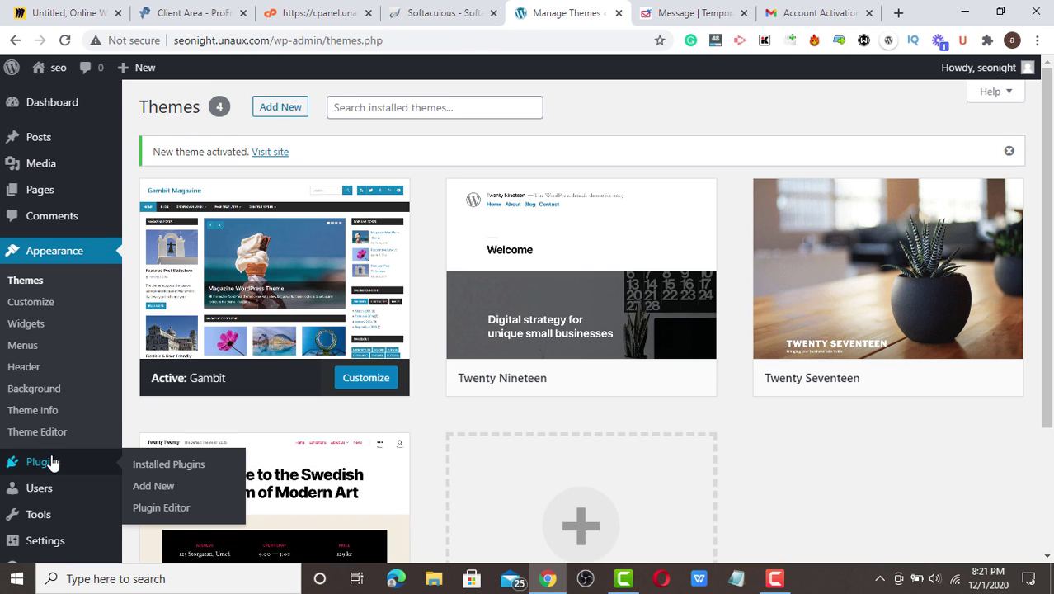
left_click(156, 486)
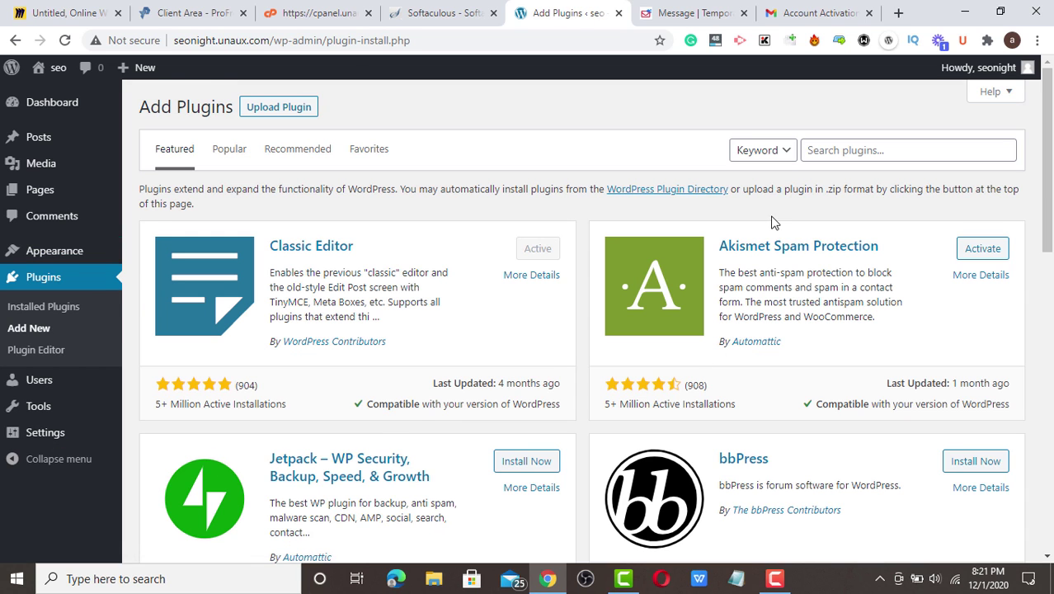
left_click(844, 150)
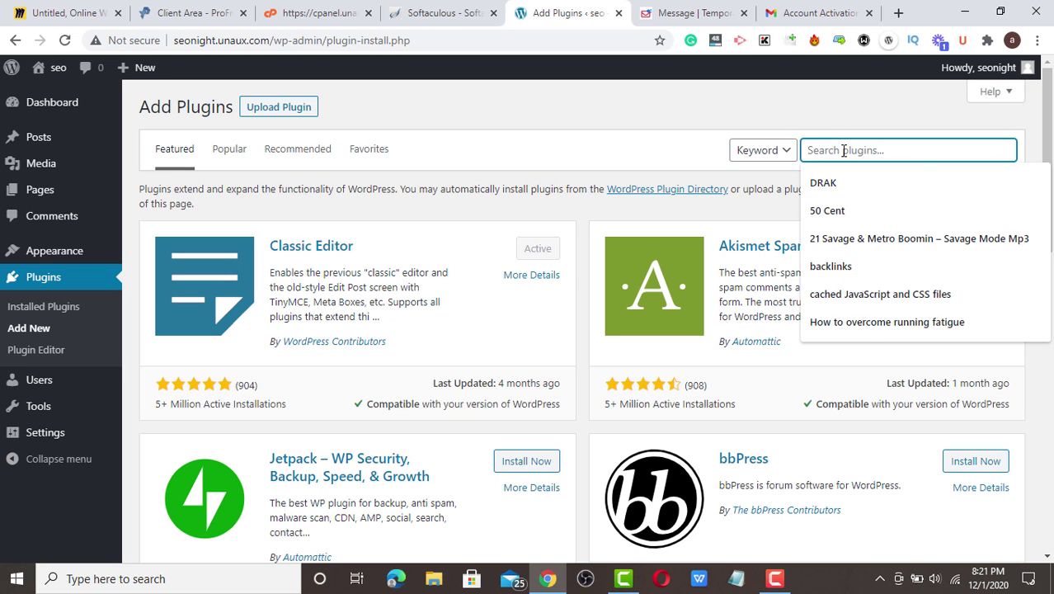
type("yoa")
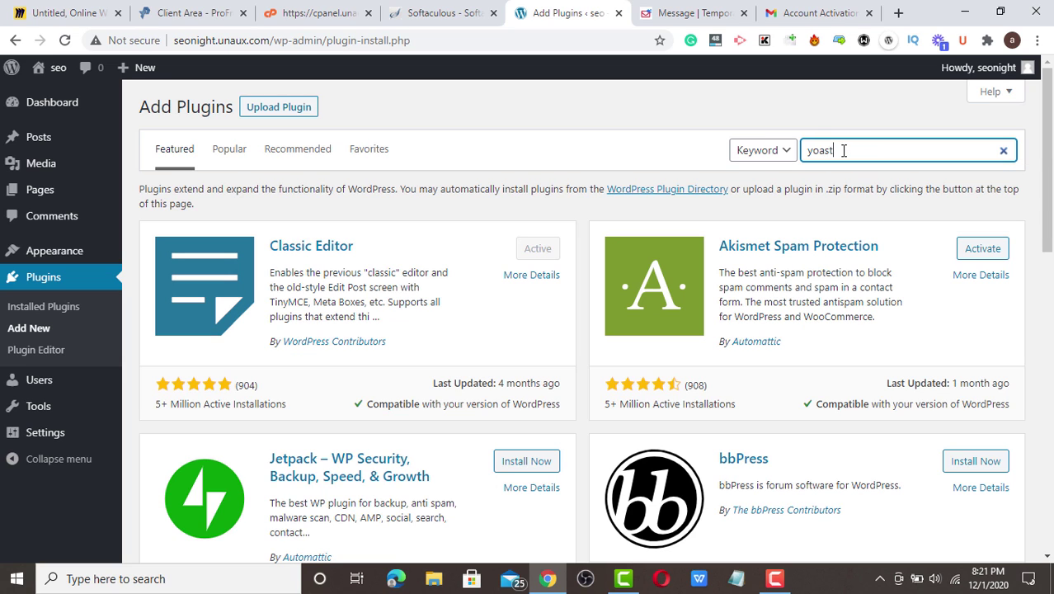
type("st")
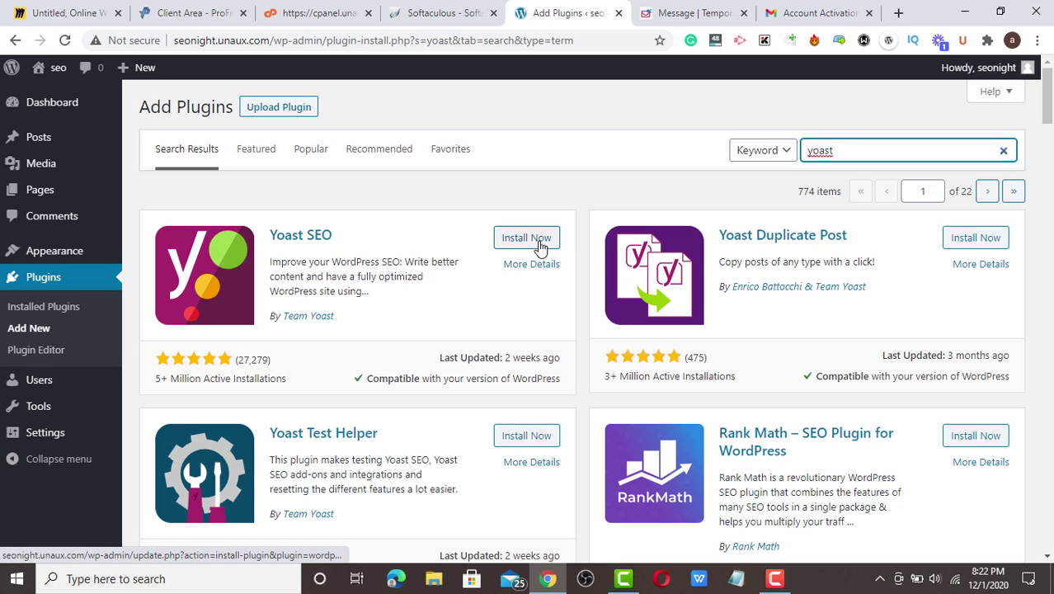
left_click(508, 242)
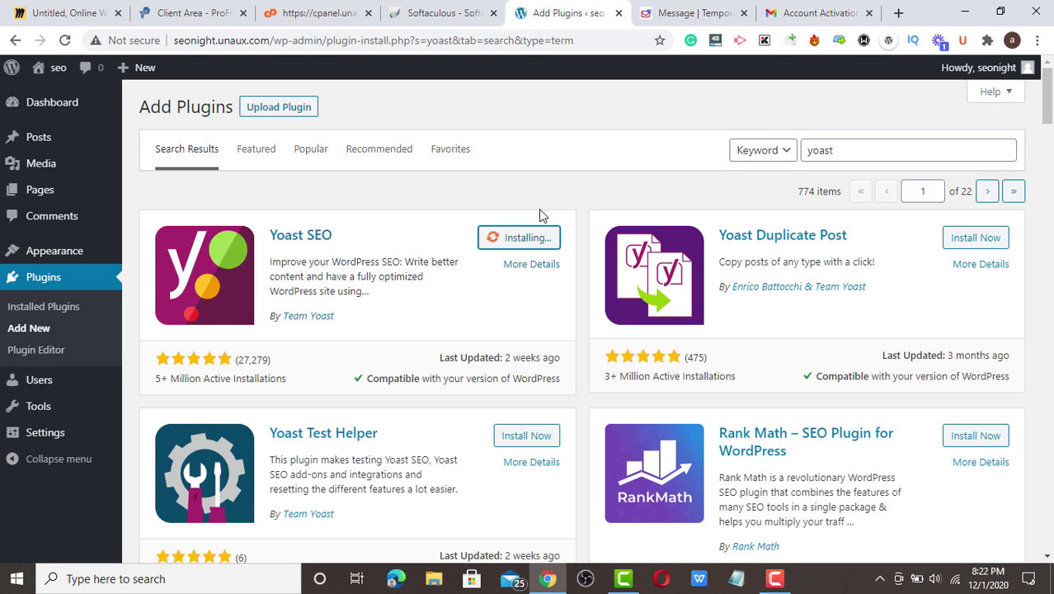
- Open the live seonight site in a new tab, then return to the Add Plugins results
right_click(54, 86)
left_click(79, 100)
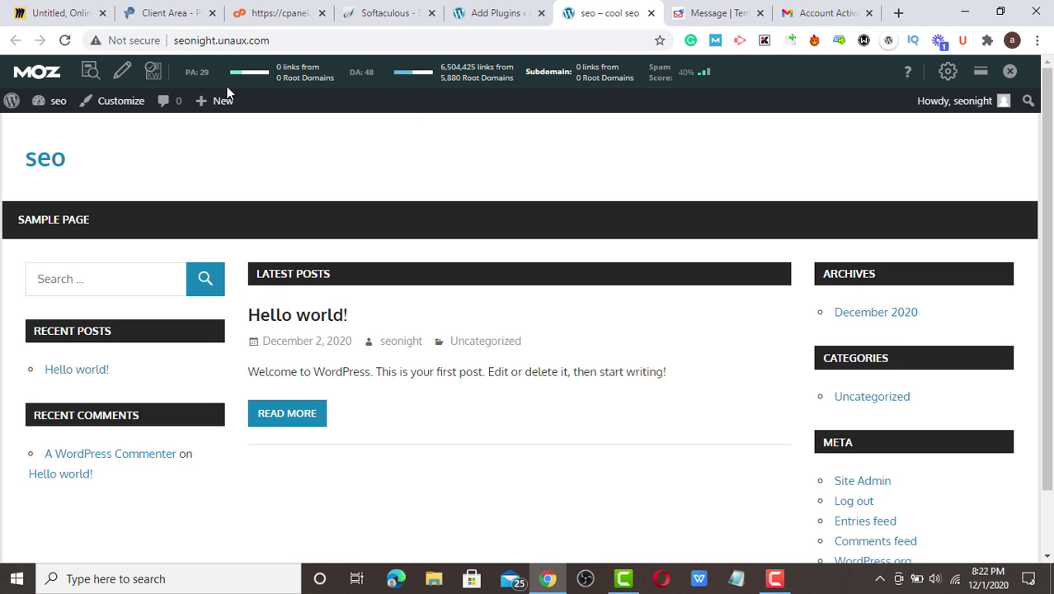
left_click(475, 10)
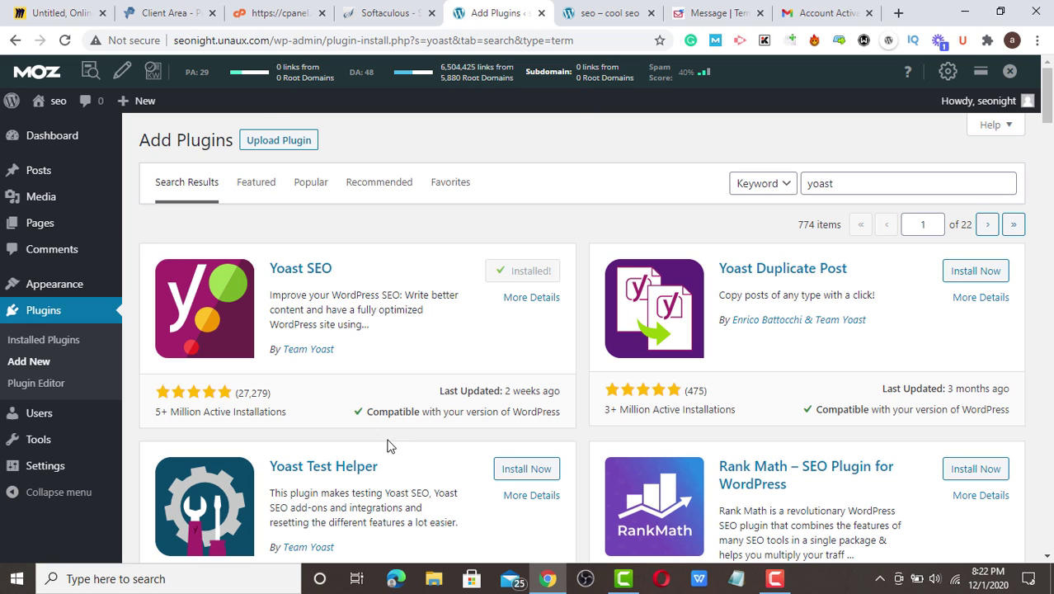
- Activate Yoast SEO from its card in the Add Plugins results
left_click(513, 278)
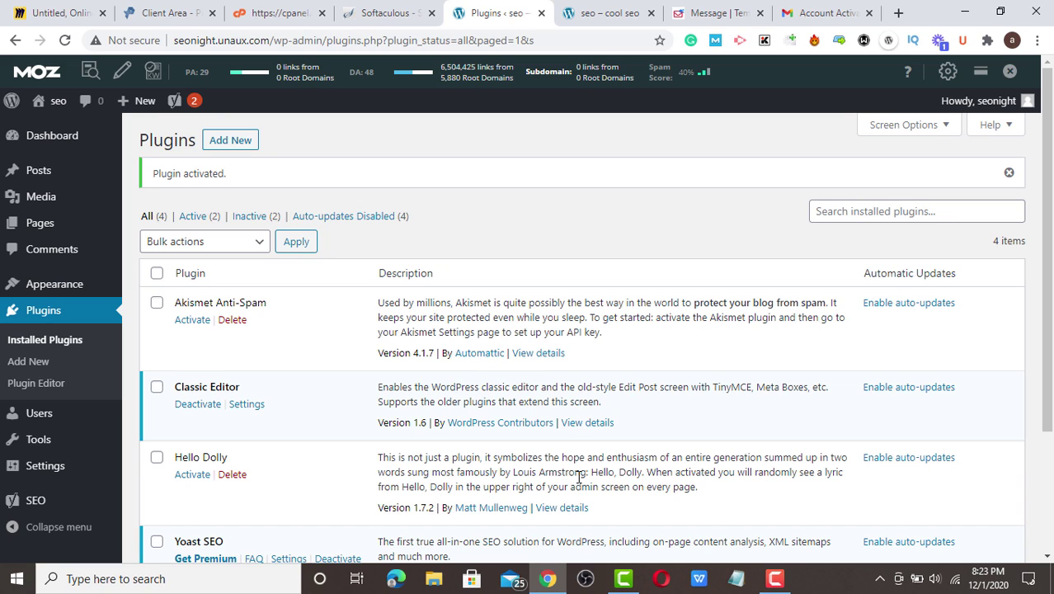
left_click(776, 578)
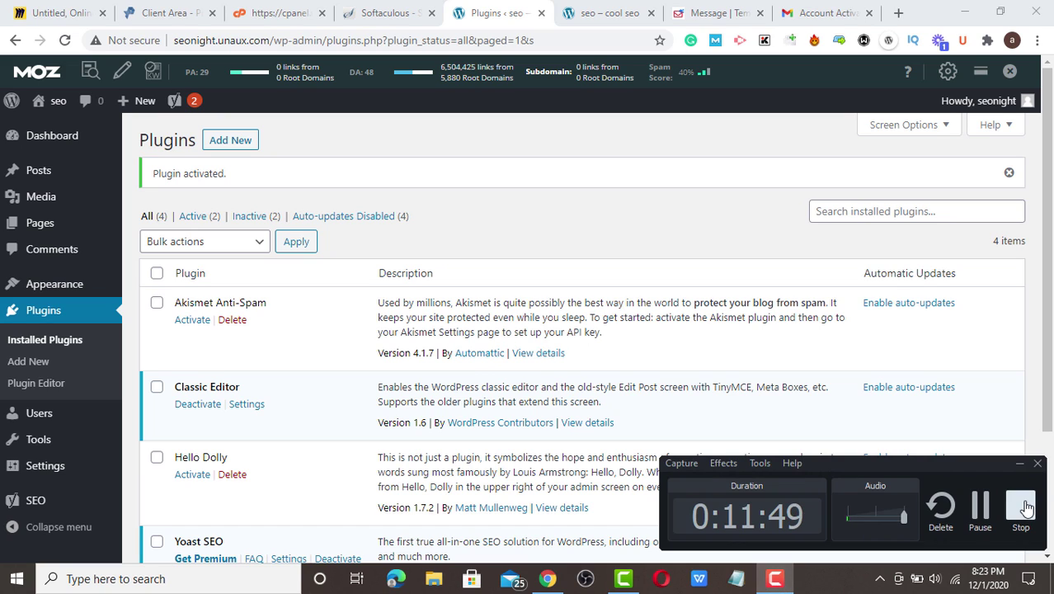